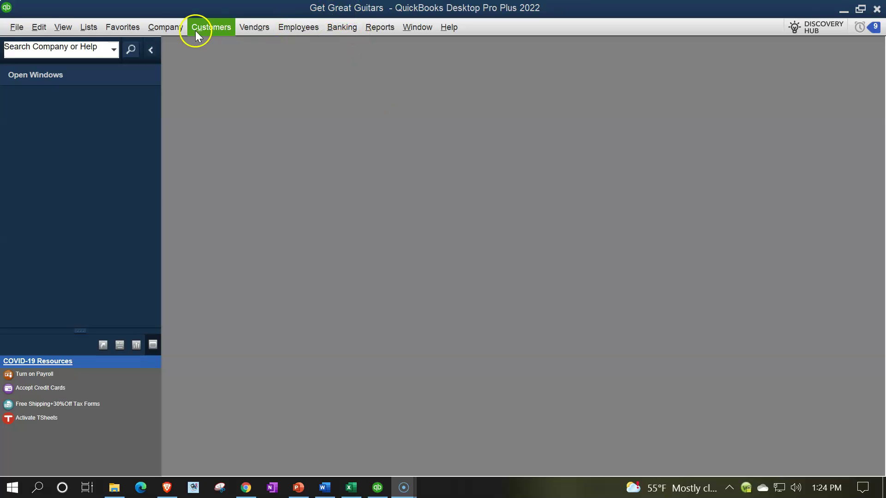
Show the open window list and open the Home page maximized to fill the workspace
click(57, 28)
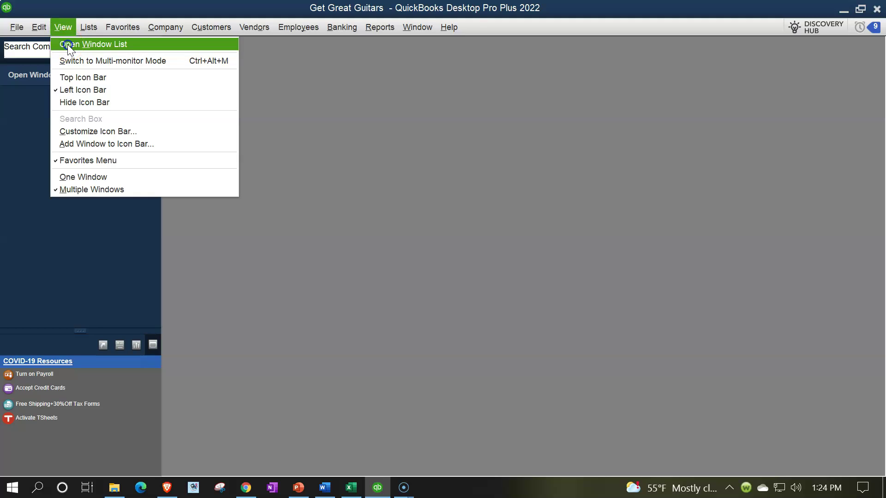
click(67, 44)
click(166, 28)
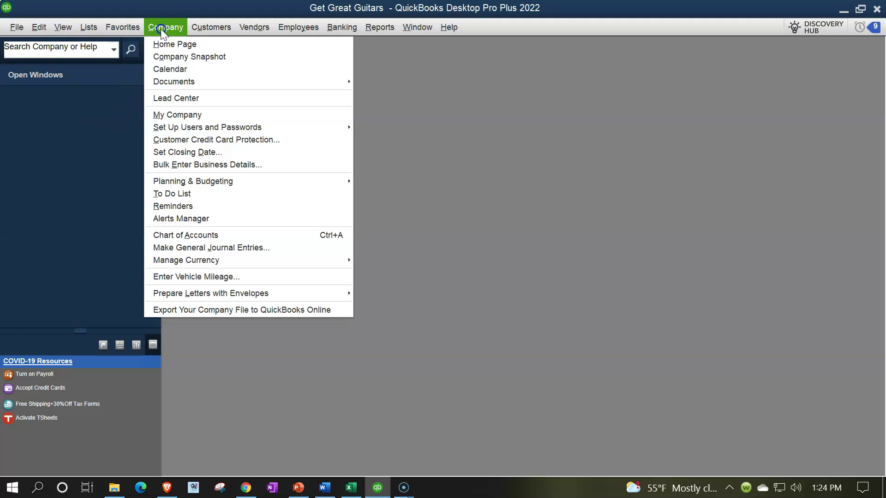
click(168, 44)
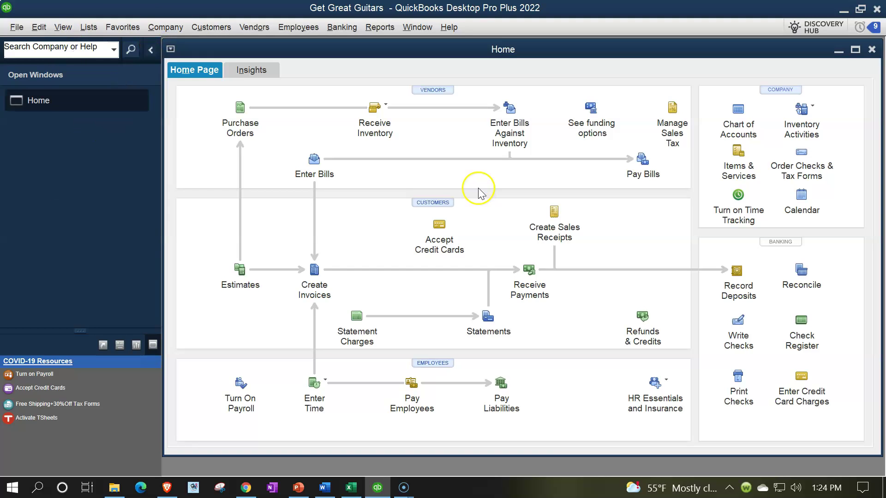
click(855, 50)
click(383, 27)
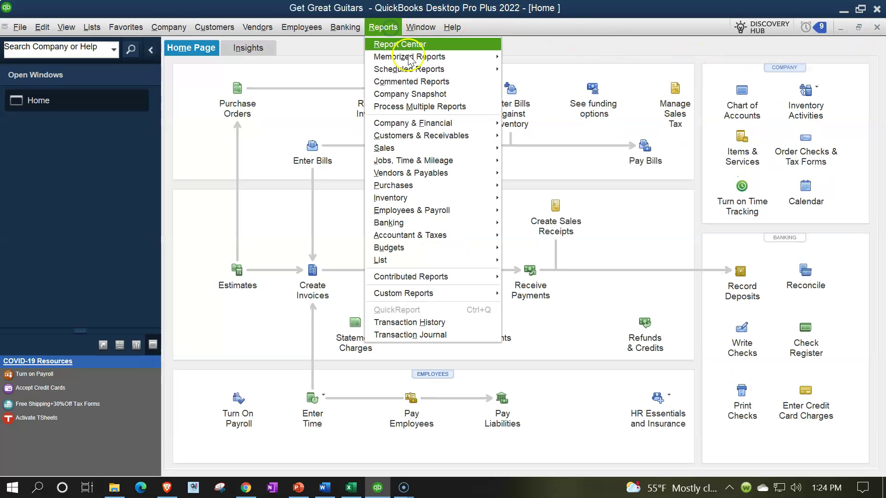
Open the standard Balance Sheet and set its dates from 01/01/2022 to 02/28/2022
mouse_move(450, 124)
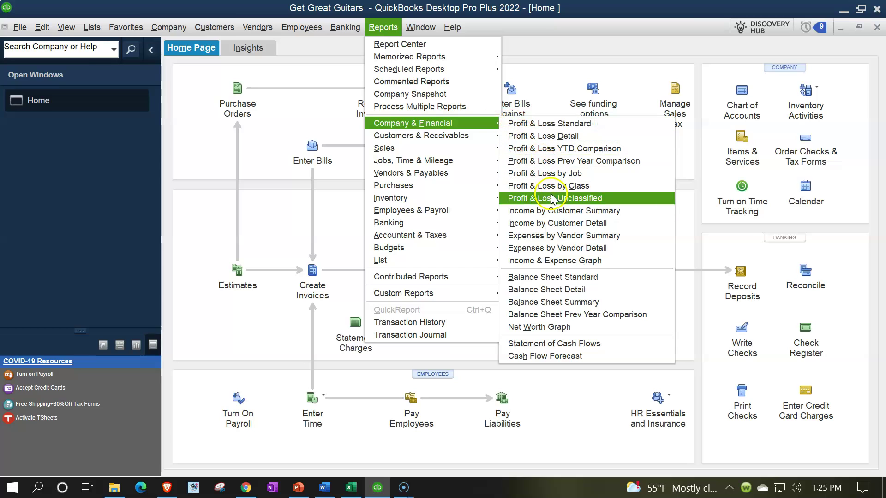
click(561, 279)
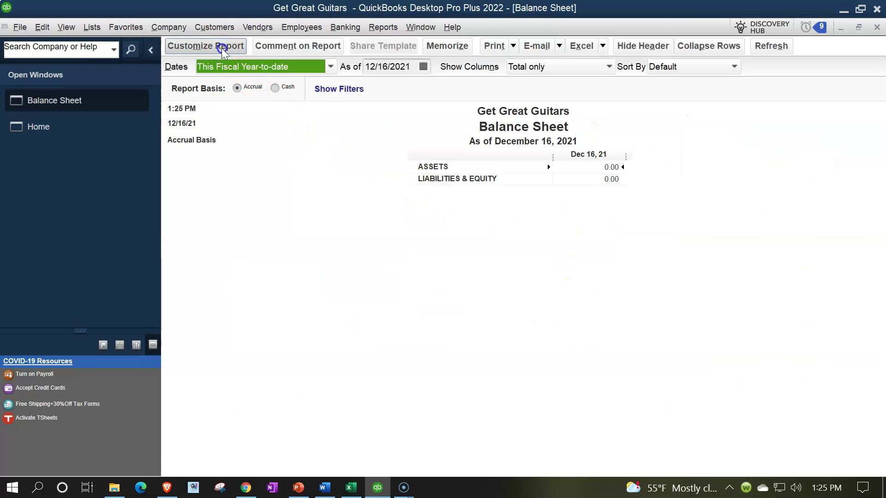
click(205, 46)
key(Tab)
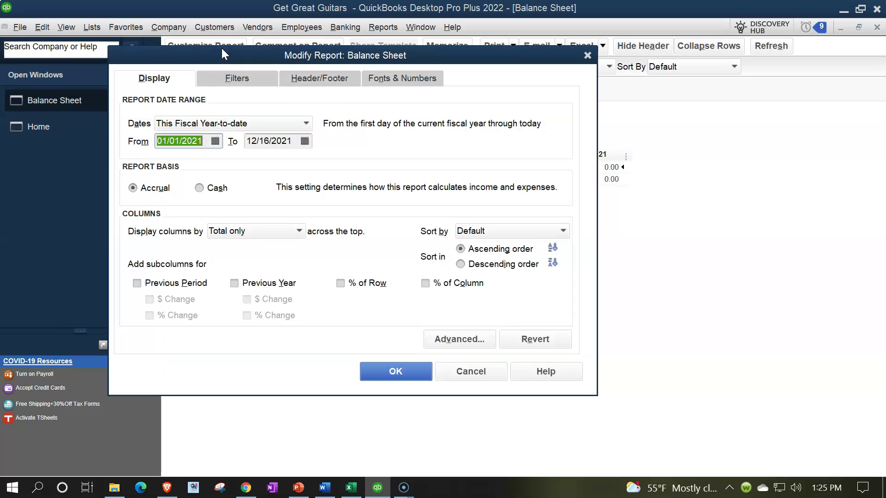
text(010122)
key(Tab)
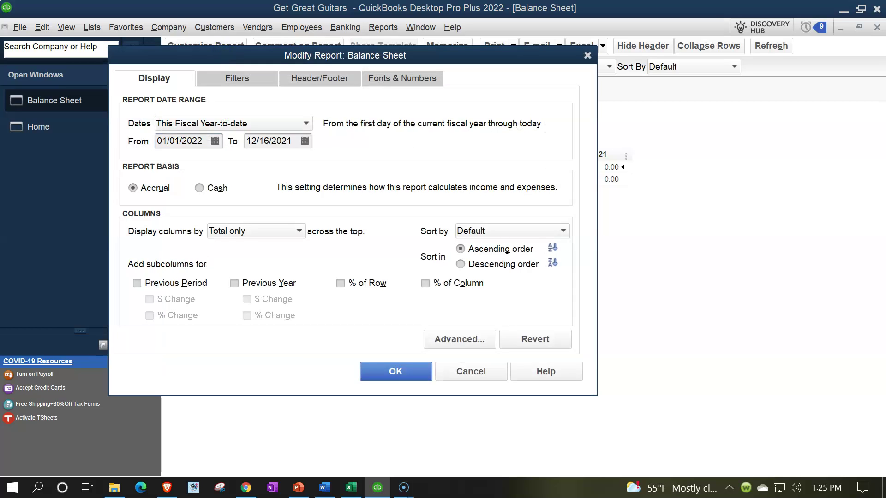
text(02/28/202)
key(Tab)
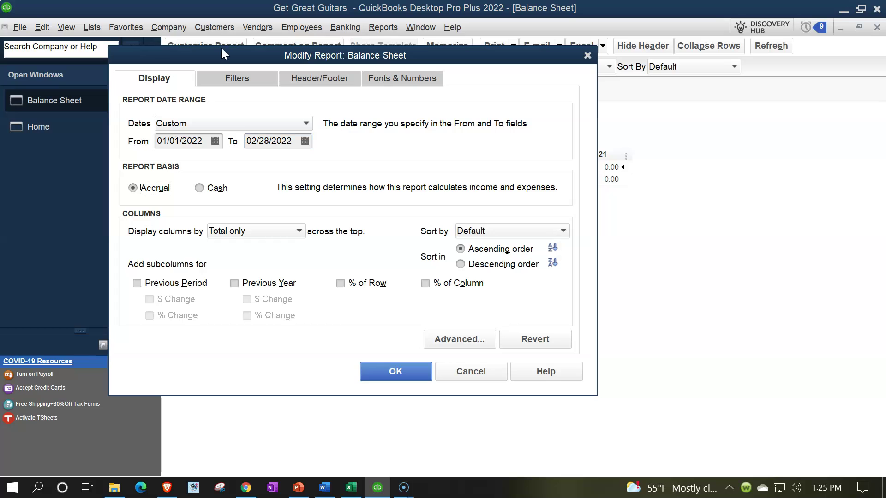
Enlarge the Balance Sheet's column label and related fonts to 14 point
click(376, 77)
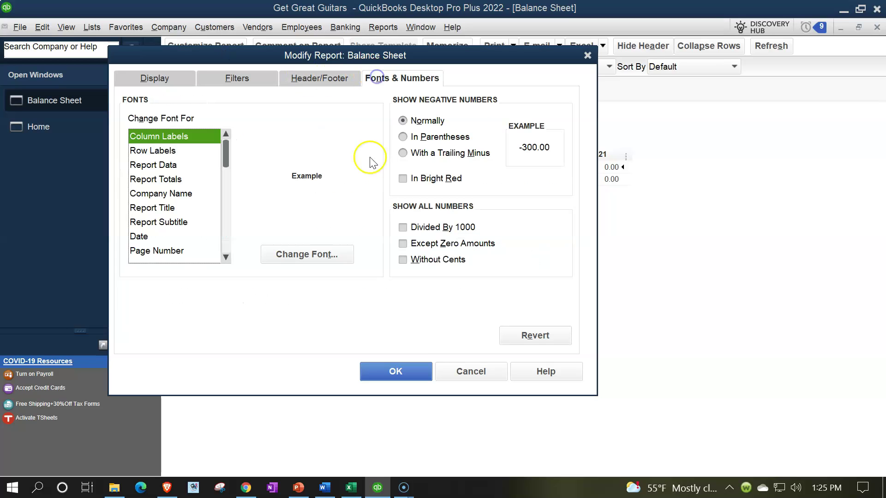
click(326, 257)
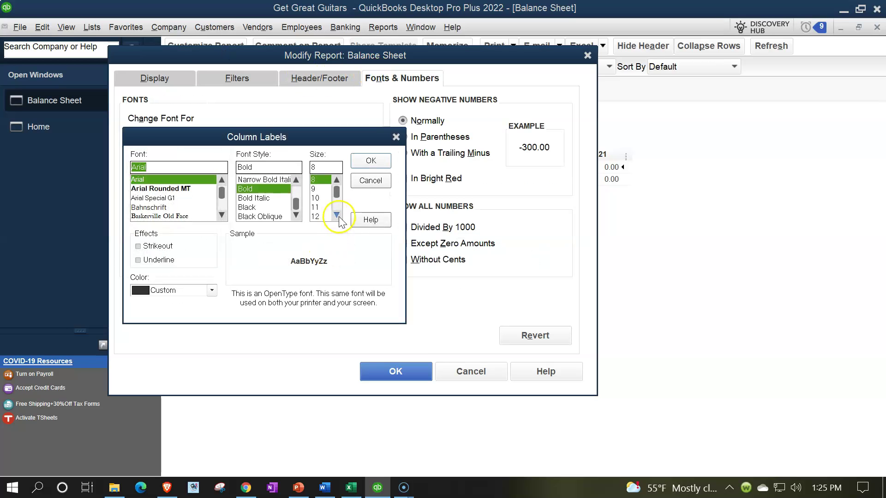
click(337, 217)
click(317, 216)
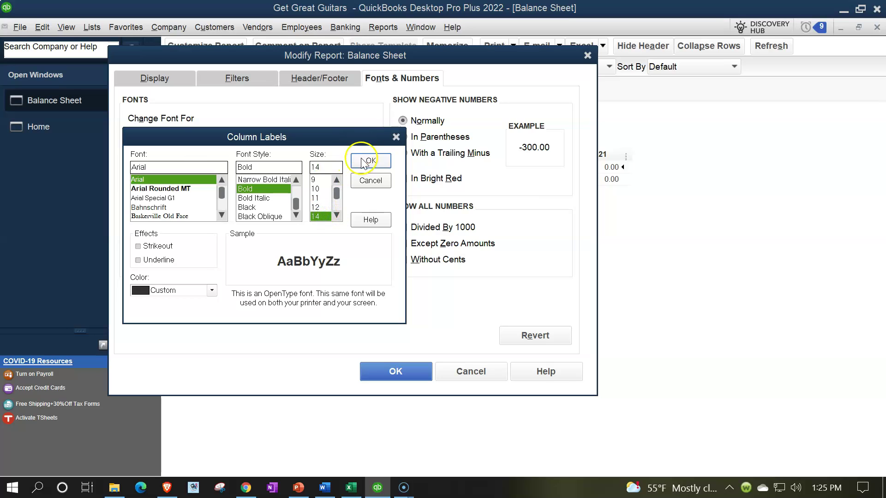
click(365, 163)
click(386, 153)
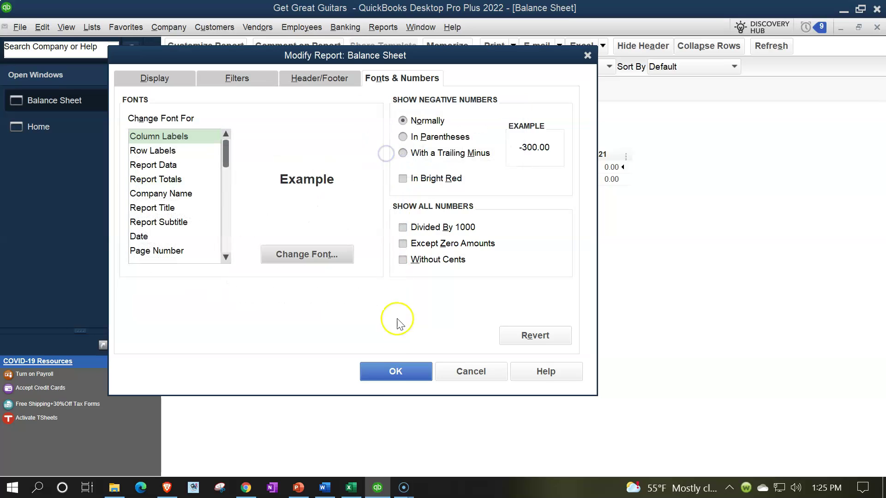
click(386, 374)
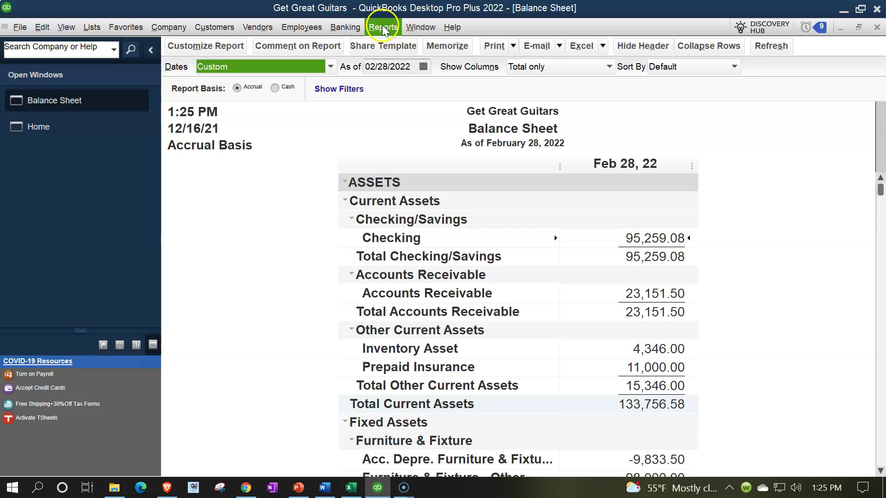
Open the Trial Balance report for 01/01/2022 to 02/28/2022
click(382, 28)
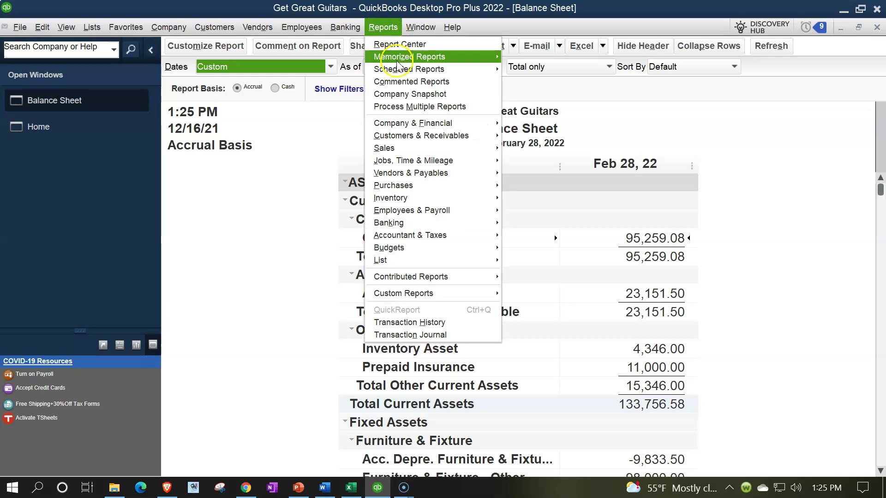
mouse_move(428, 123)
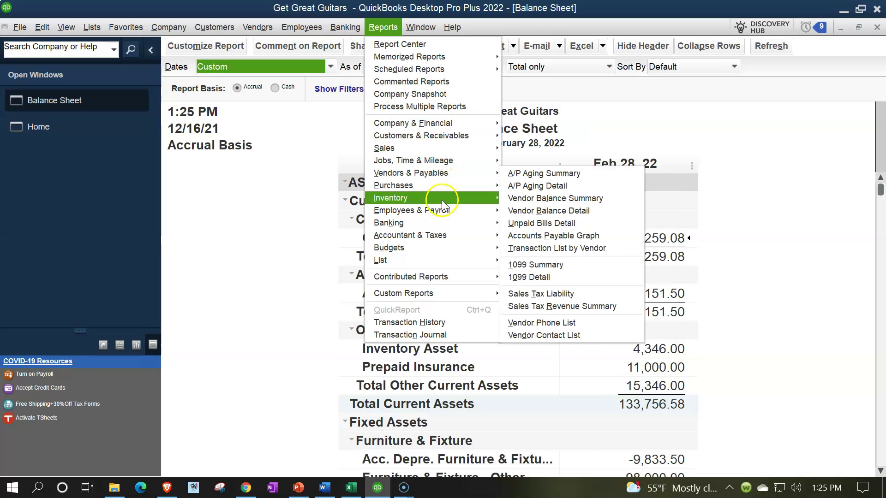
mouse_move(442, 238)
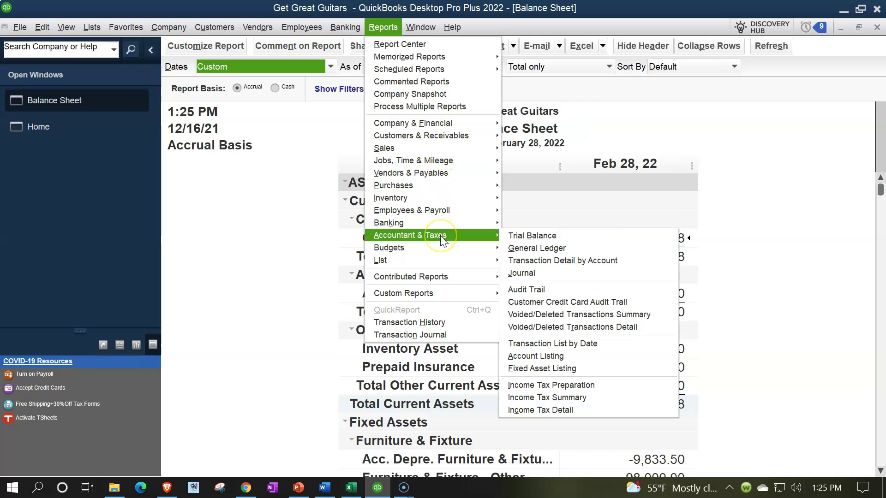
click(517, 239)
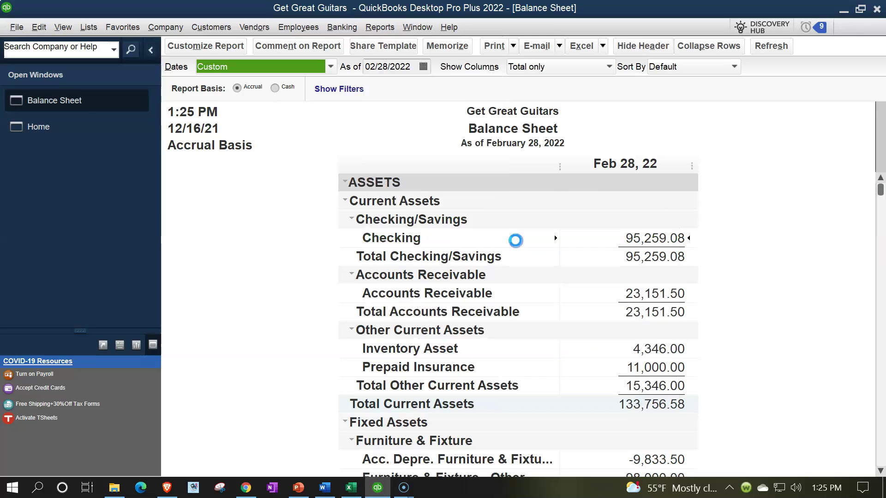
key(Tab)
text(01)
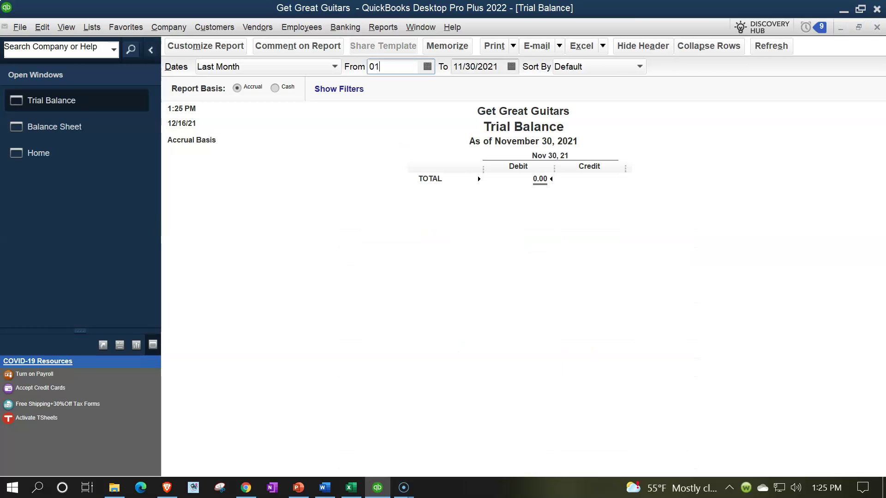
text(0122)
key(Tab)
text(022822)
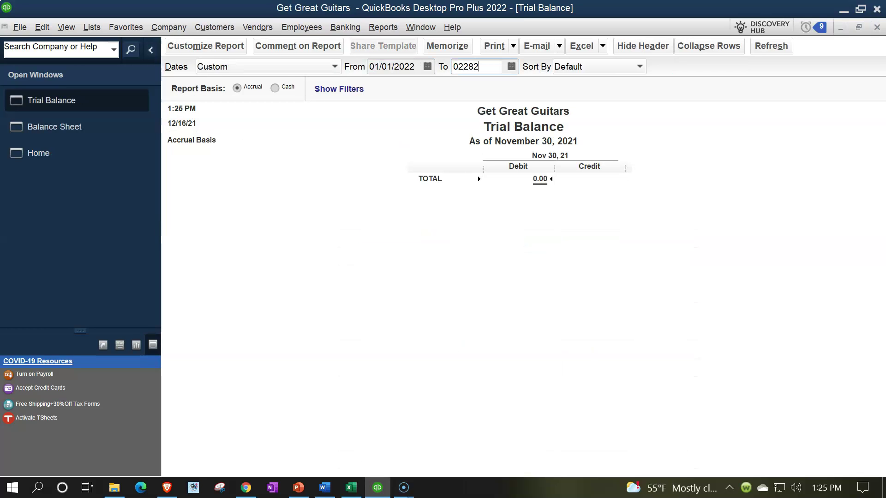
key(Tab)
Enlarge the Trial Balance's column label and related fonts to 14 point
click(220, 49)
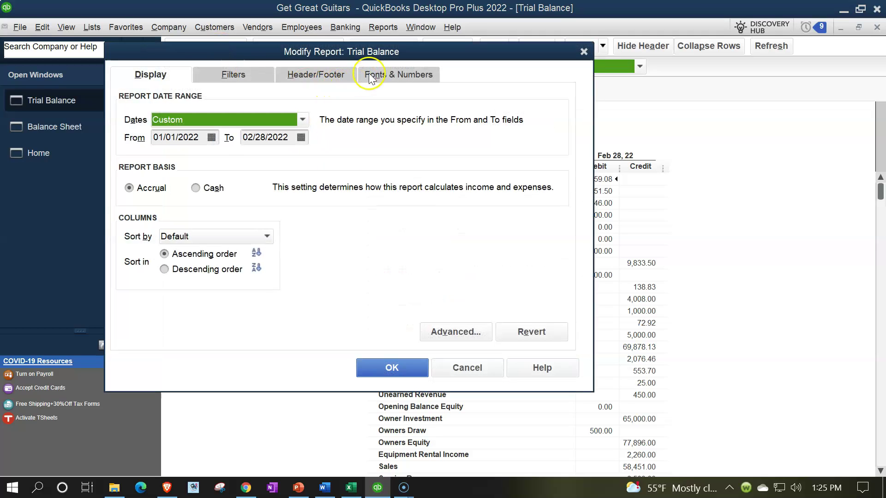
click(370, 75)
click(326, 259)
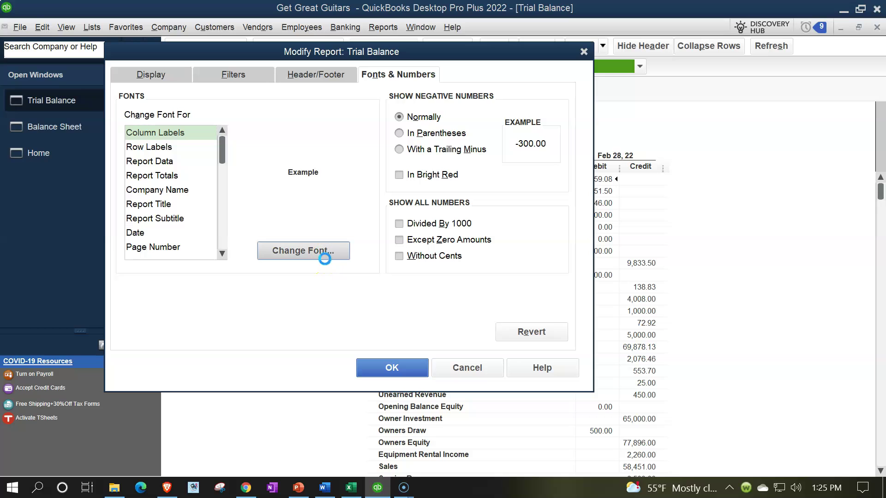
click(332, 212)
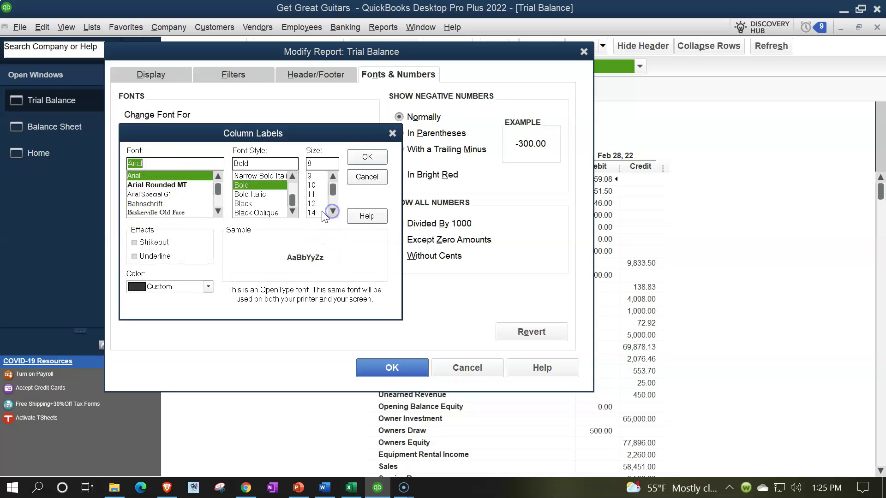
click(317, 211)
click(367, 157)
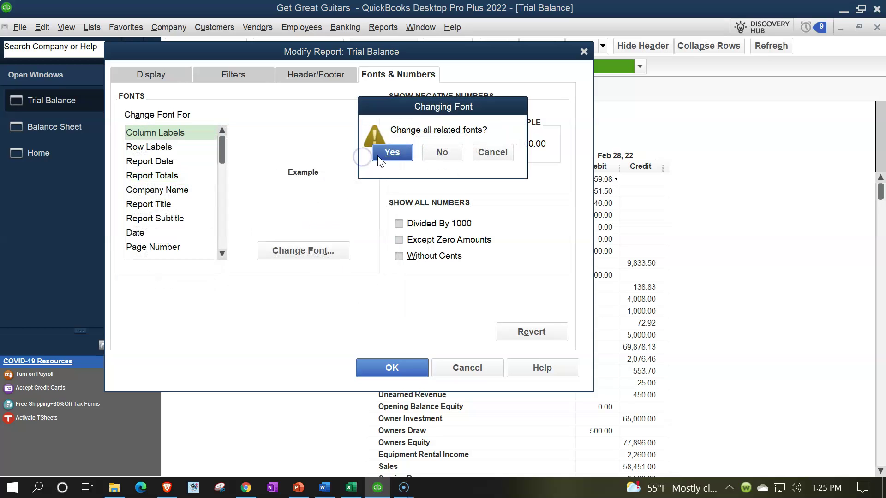
click(383, 154)
click(394, 368)
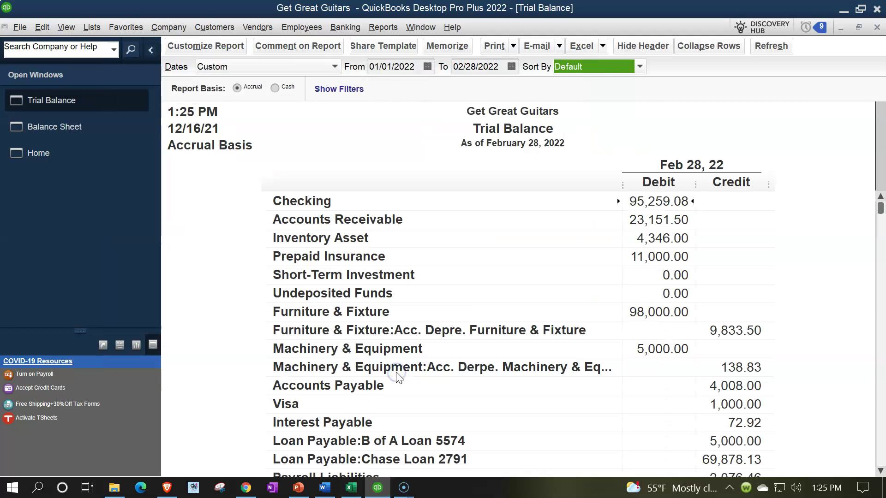
Bring up the Balance Sheet showing Chase Loan 2791 at 69,878.13 and total liabilities 83,064.21
click(104, 134)
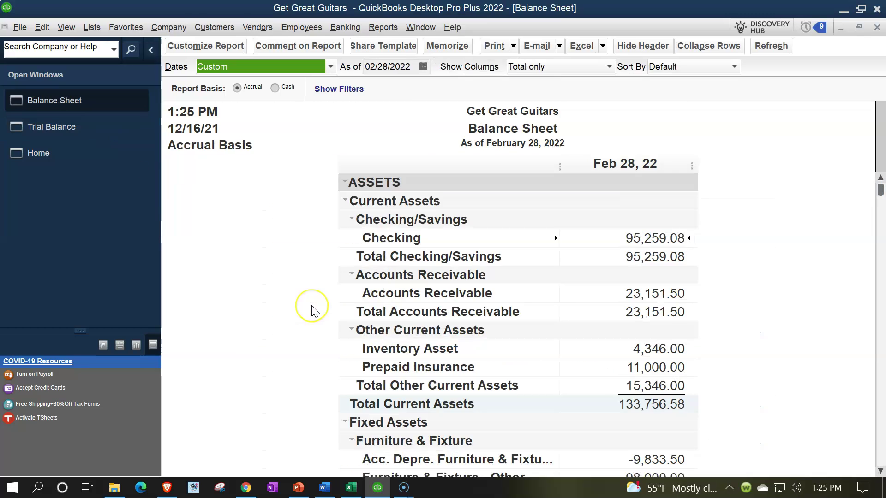
scroll(311, 306, down, 8)
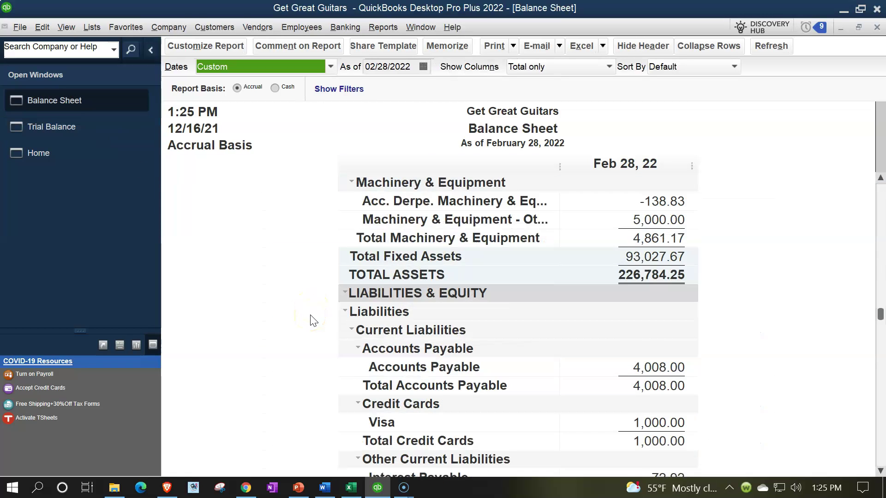
scroll(310, 317, down, 2)
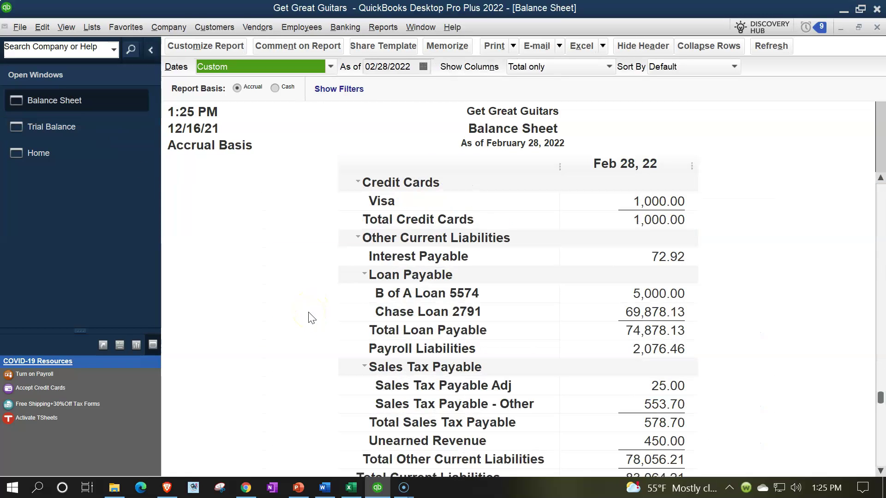
scroll(356, 284, down, 1)
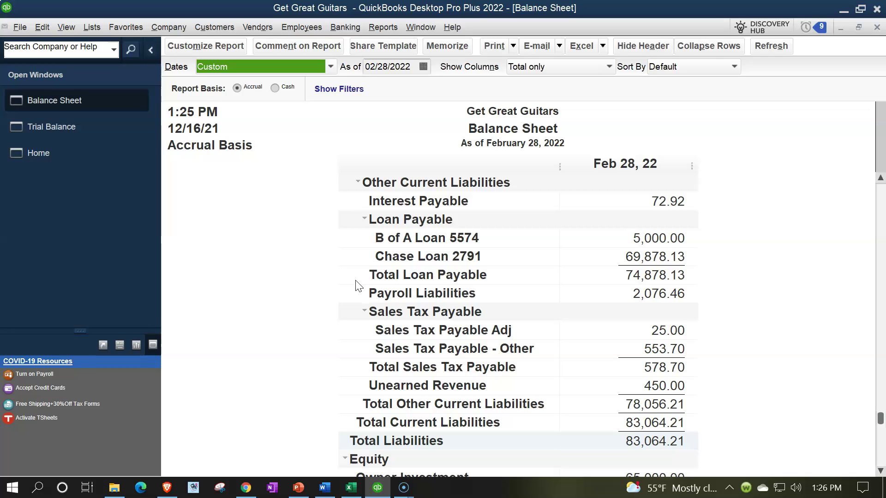
click(352, 487)
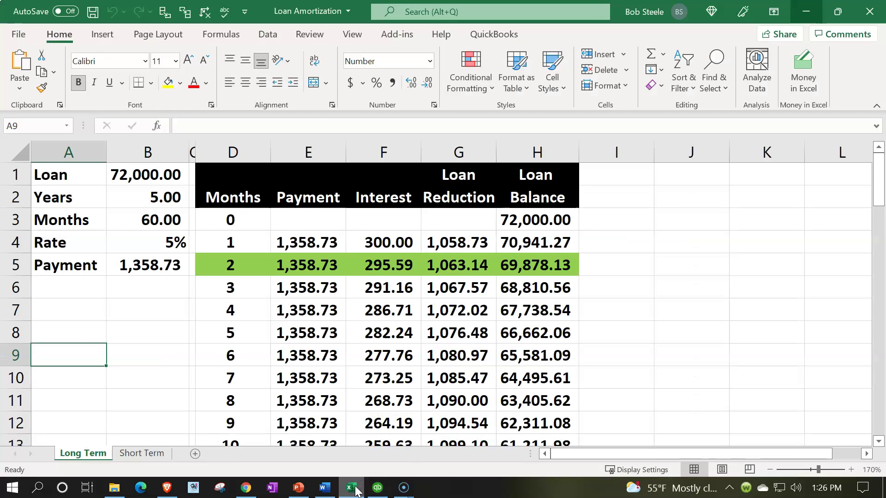
click(353, 489)
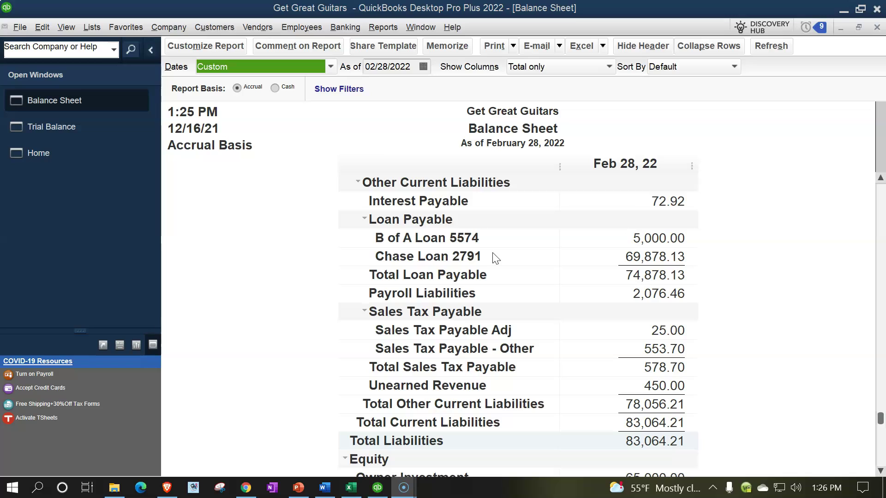
click(365, 219)
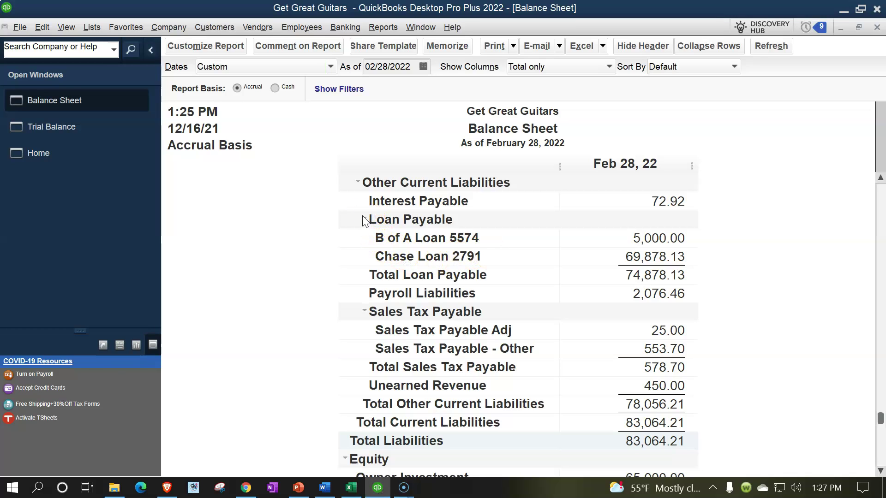
click(365, 218)
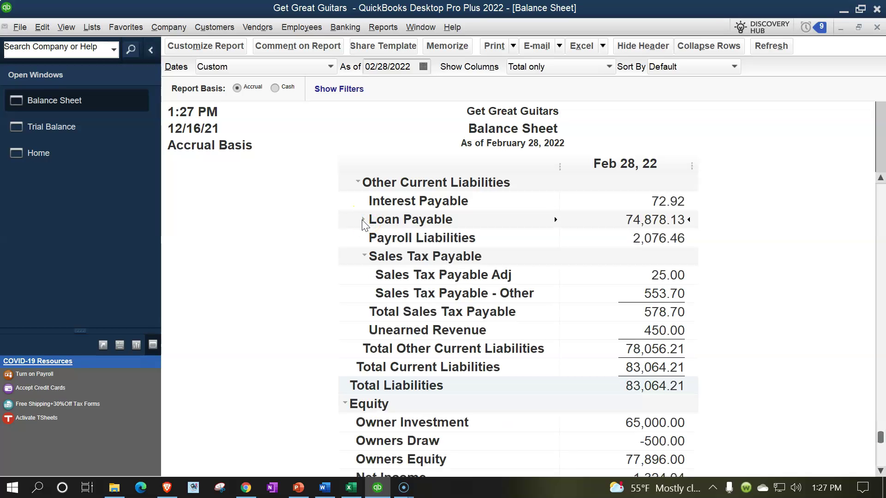
click(363, 220)
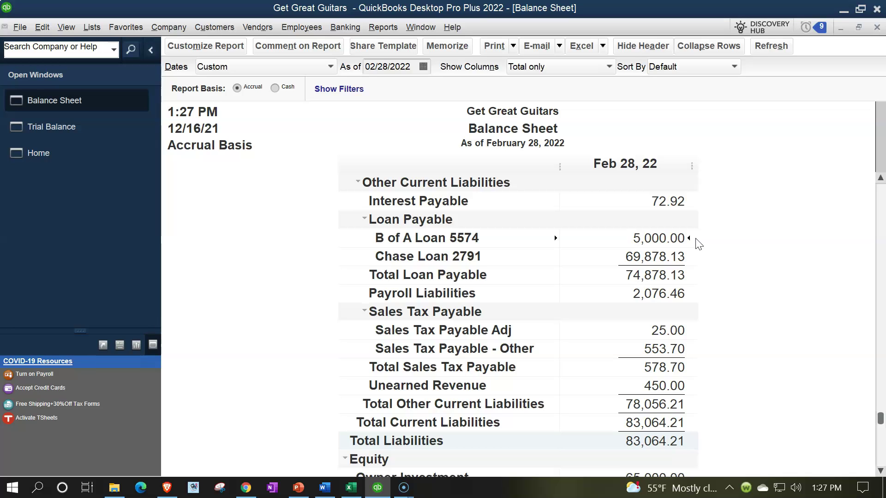
click(695, 249)
click(693, 257)
Compare the workbook's month 2 row with the QuickBooks Chase Loan 2791 balance
click(352, 486)
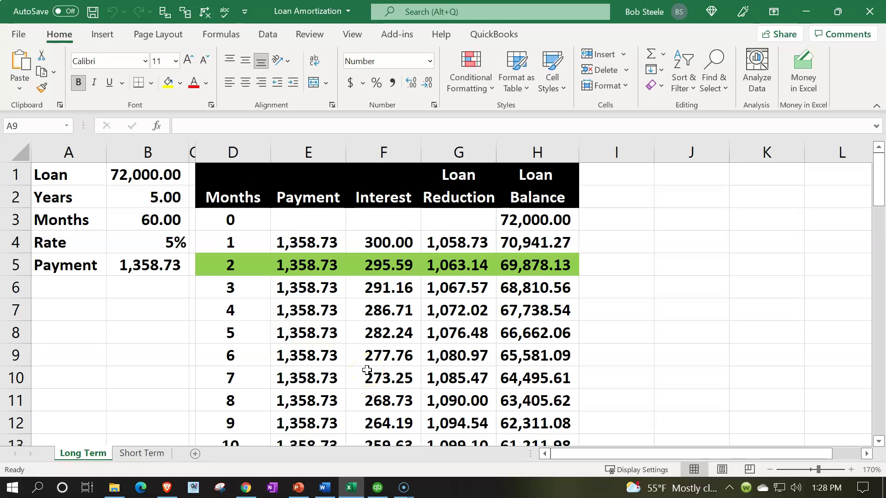
click(251, 268)
drag(327, 271, 512, 270)
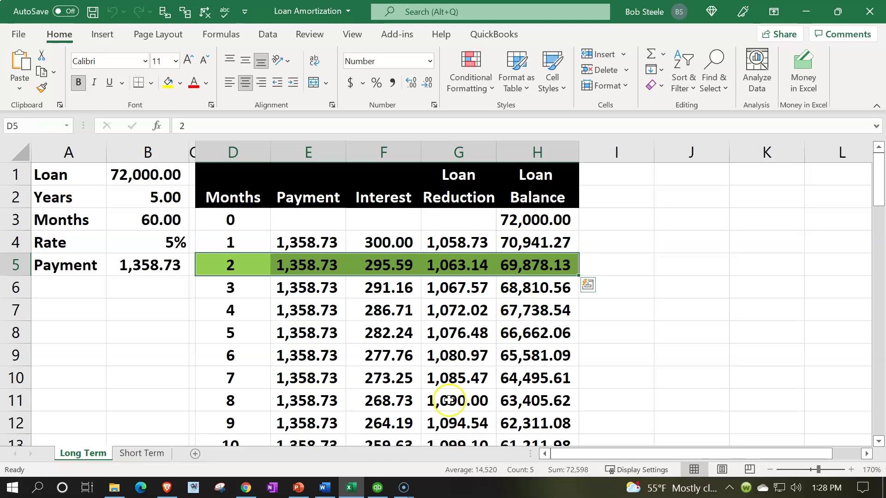
click(377, 488)
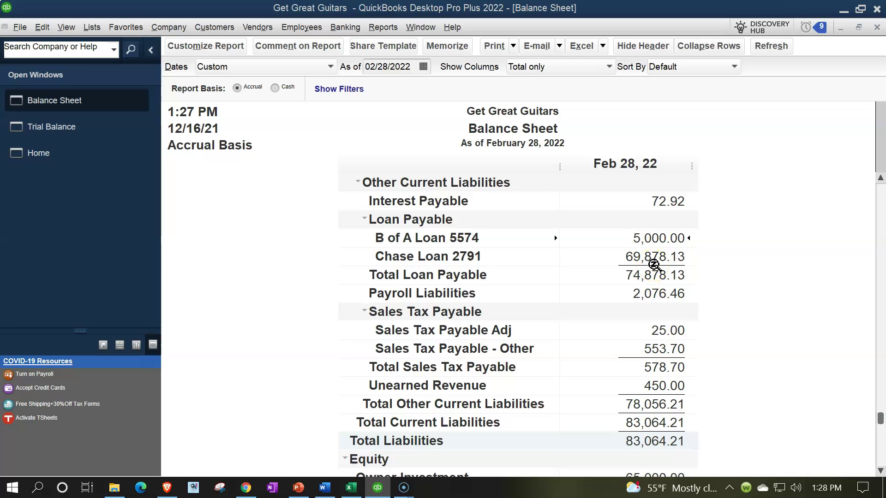
click(668, 257)
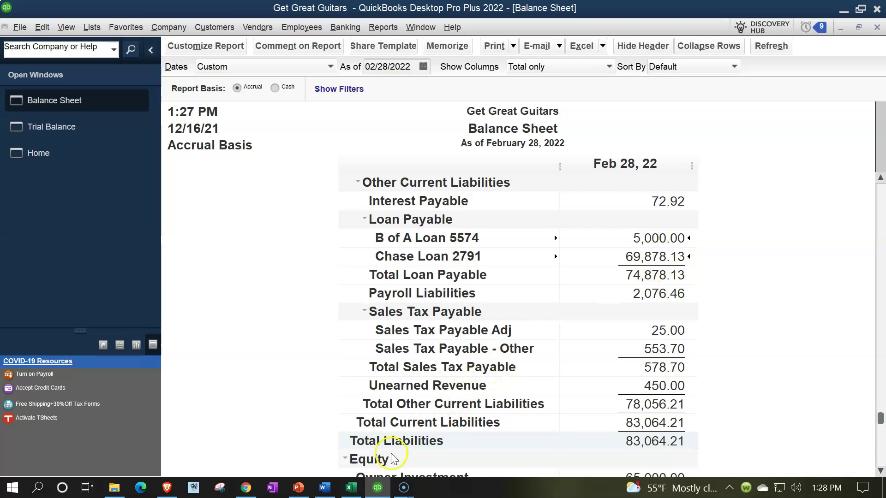
click(351, 487)
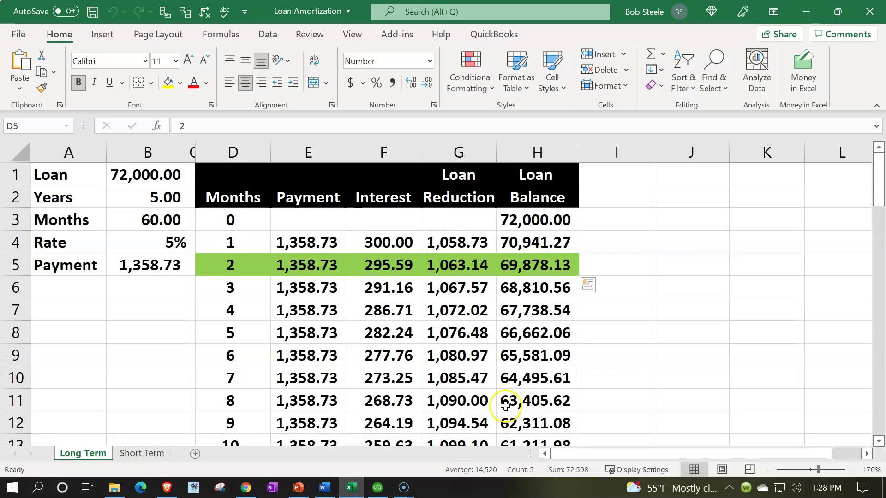
Number the months 1 through 12 in column I, from I6 down to I17
click(626, 286)
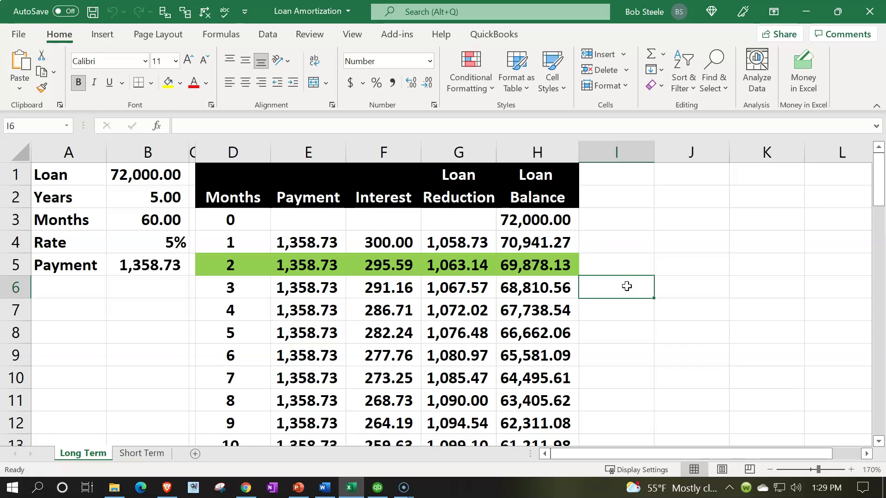
text(1)
key(Return)
text(2)
key(Return)
text(3)
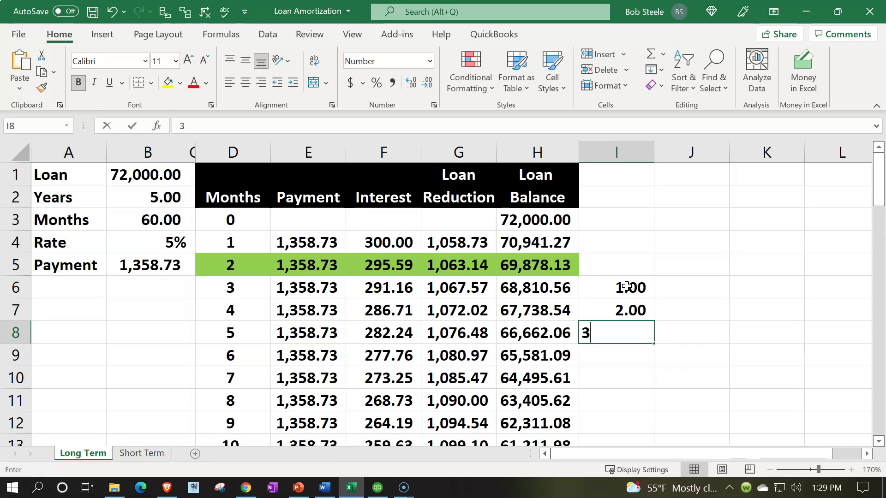
key(Return)
drag(627, 287, 627, 332)
scroll(626, 332, down, 1)
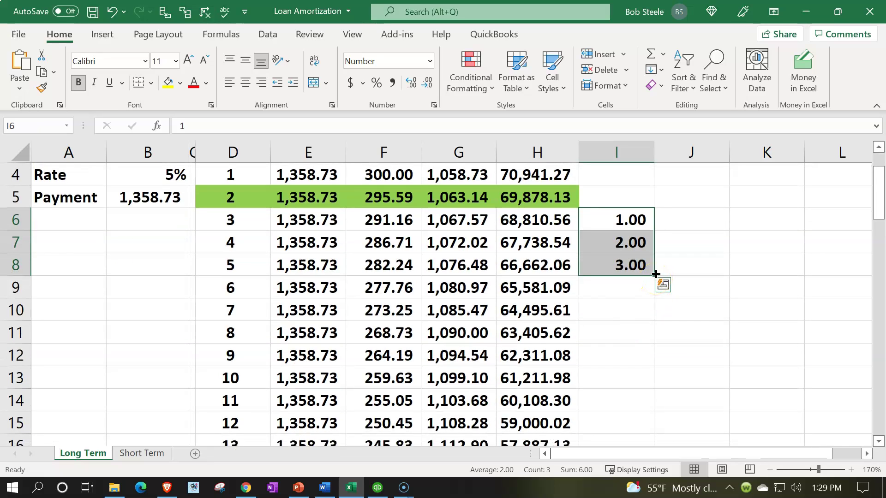
drag(654, 277, 635, 384)
Shade the month 14 row D17:H17 light green and check its balance formula
drag(249, 379, 572, 384)
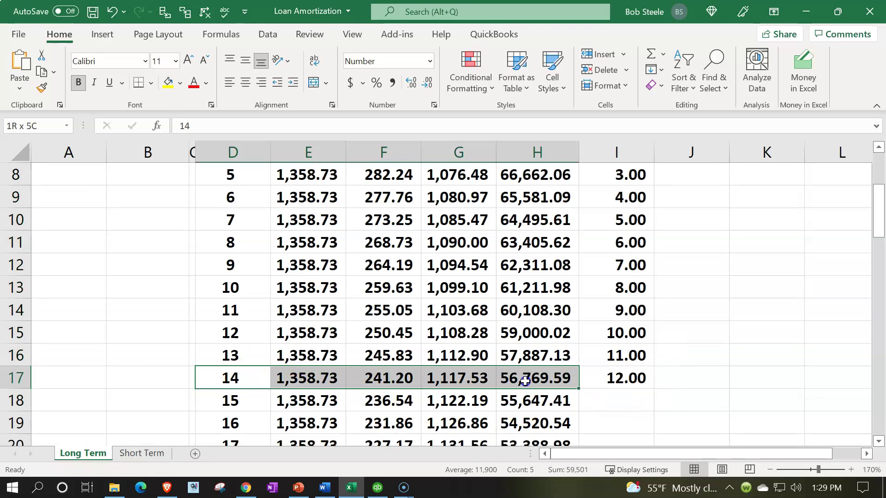
click(180, 84)
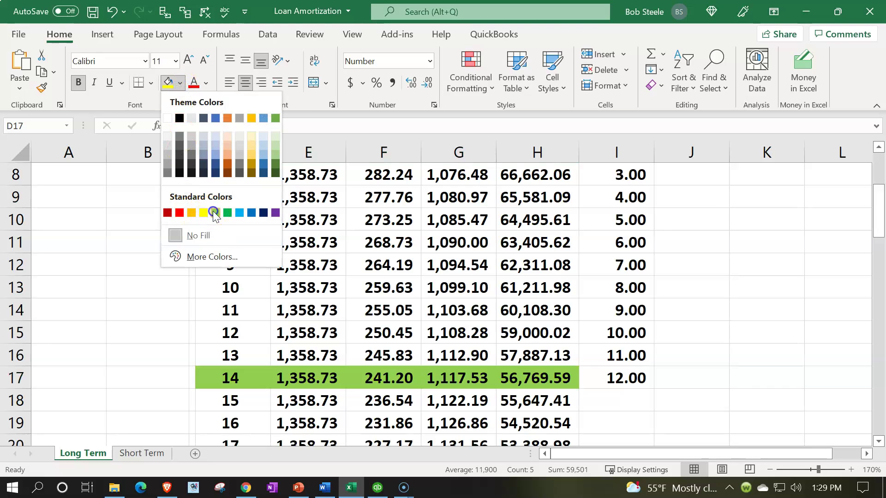
click(213, 212)
click(524, 381)
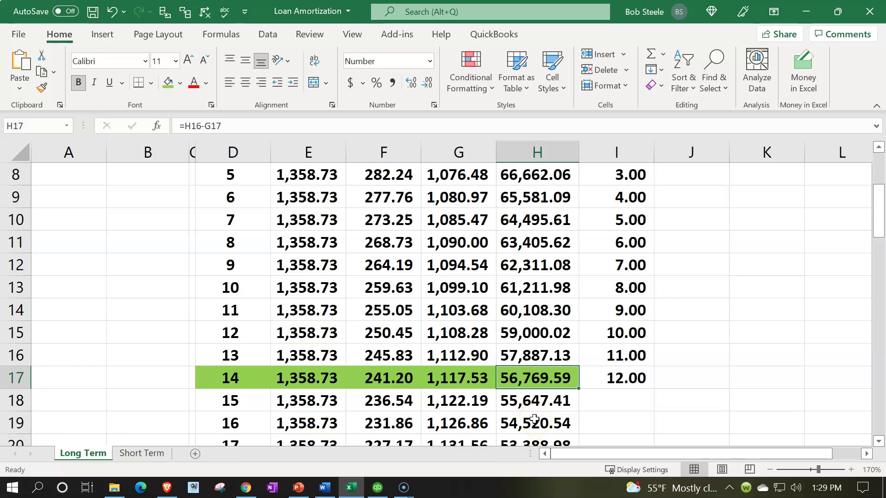
scroll(533, 419, up, 2)
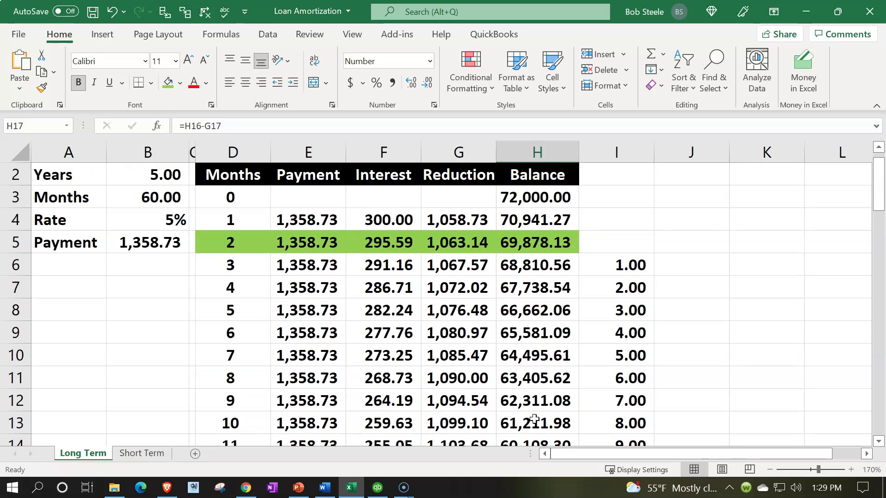
Enter =E5*12 in K5 to get twelve months of payments, 16,304.75
click(753, 249)
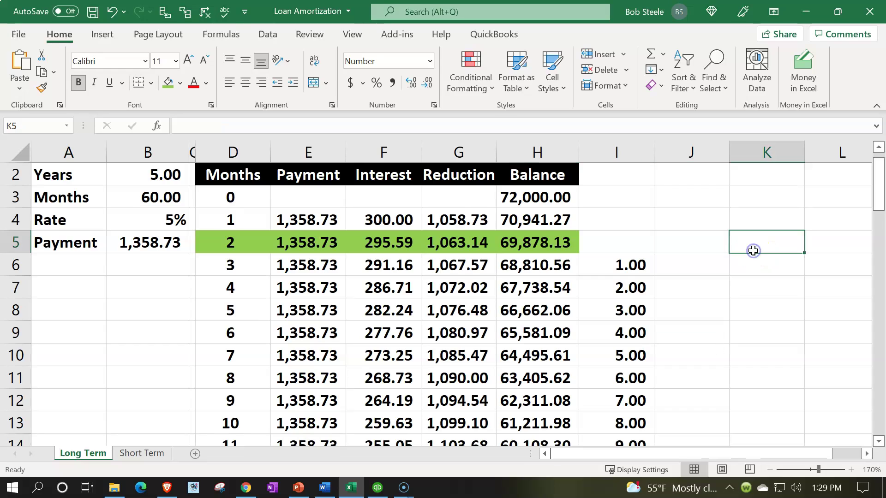
text(=)
key(Left)
key(Left)
key(Left)
key(Left)
key(Left)
key(Left)
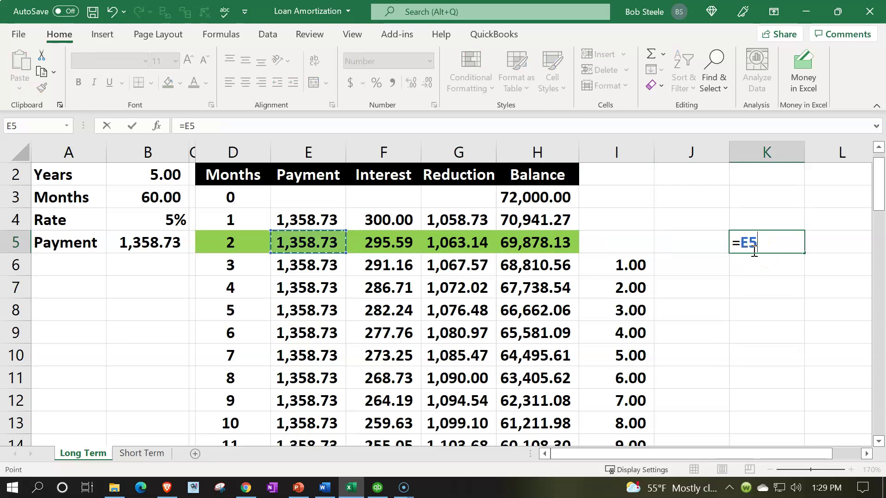
text(*12)
key(Return)
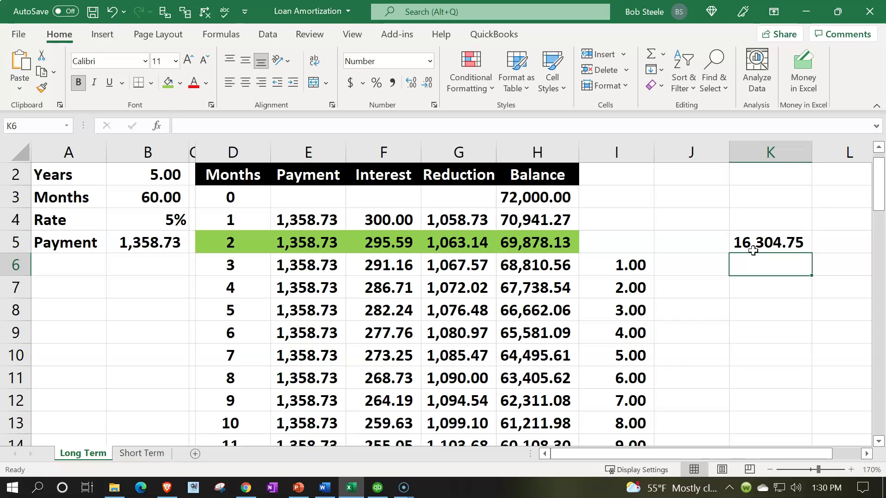
Review the interest formulas in F9 and F10, clear K5, and move to I5
key(Left)
key(Left)
key(Left)
key(Left)
key(Left)
key(Down)
key(Down)
key(Down)
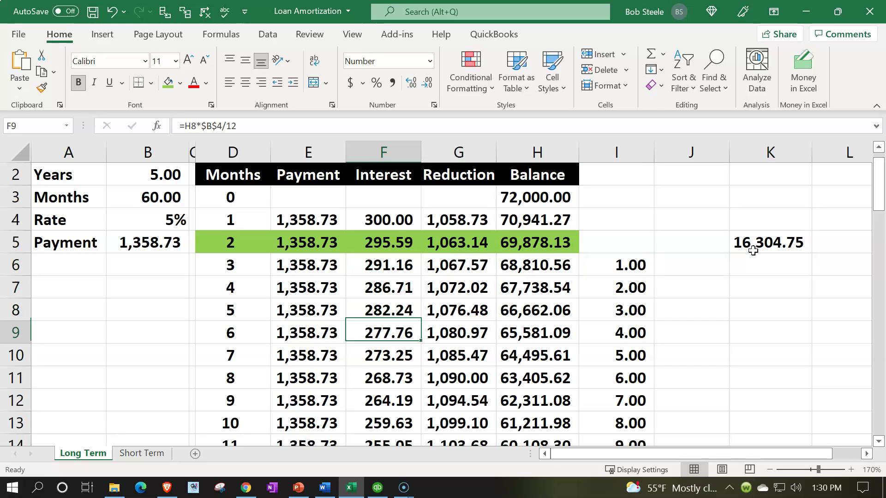
key(Down)
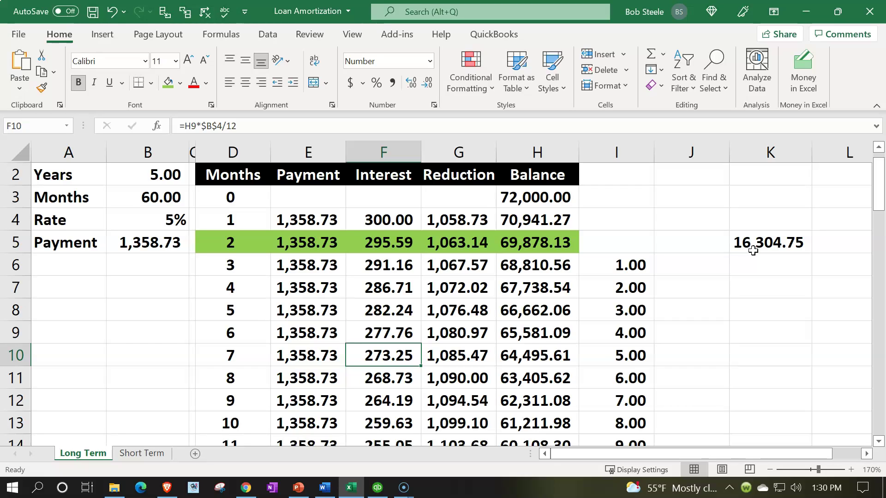
key(Right)
key(Right)
key(Right)
key(Right)
key(Right)
key(Up)
key(Up)
key(Up)
key(Up)
key(Up)
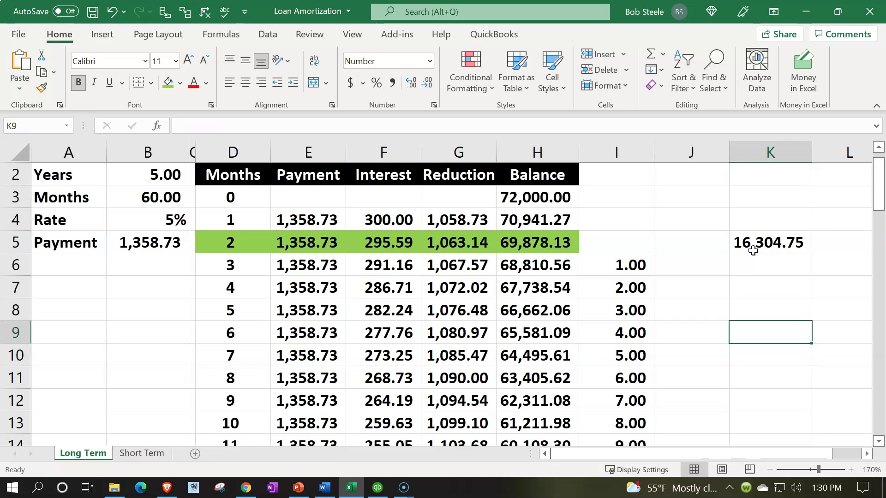
key(Delete)
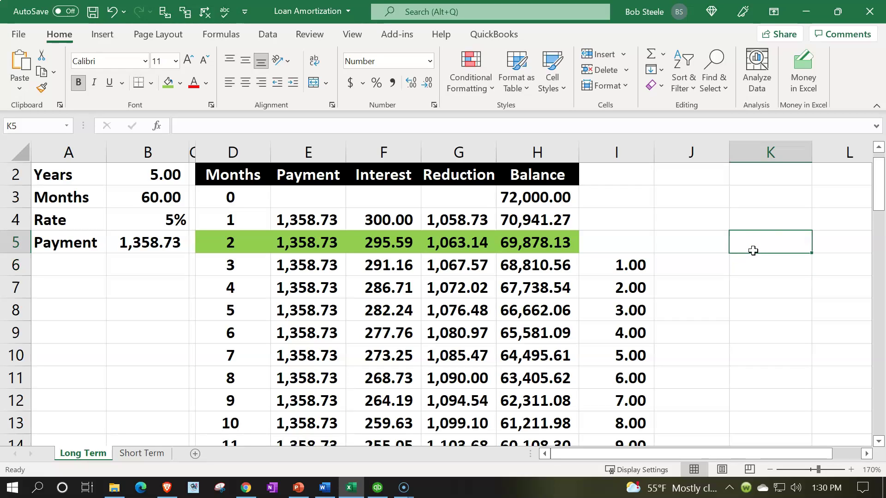
key(Down)
key(Left)
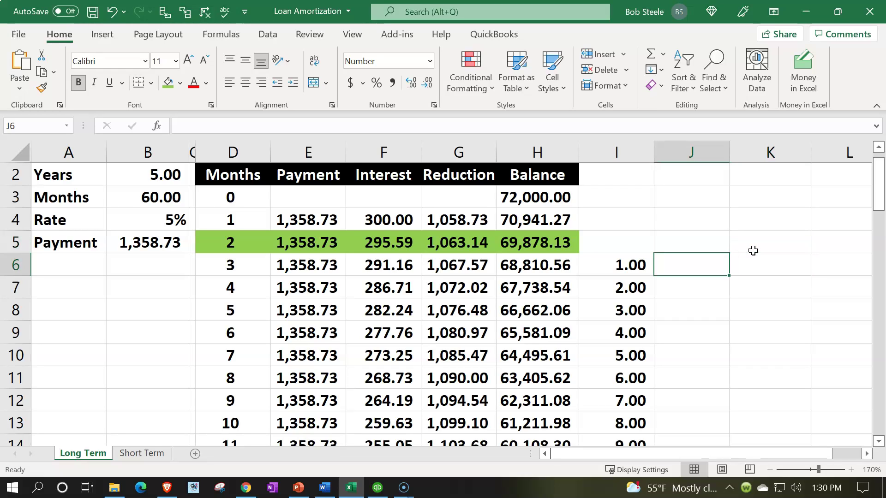
key(Up)
key(Left)
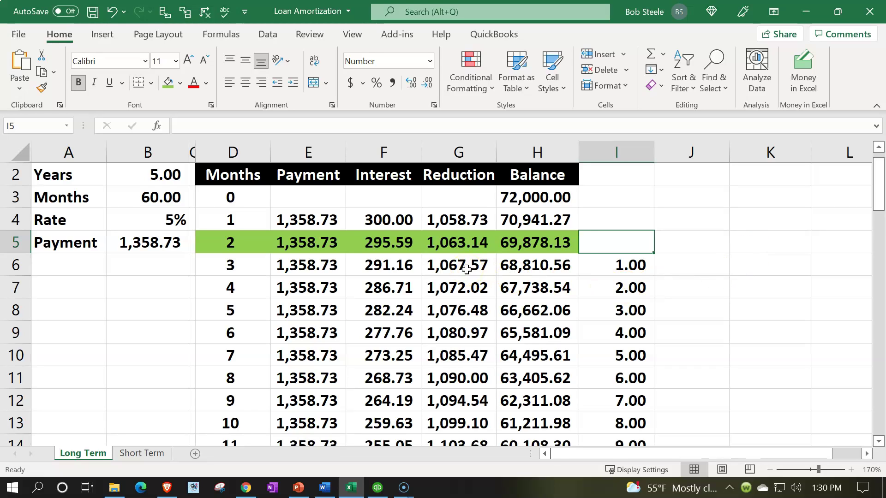
Sum the twelve months of loan reduction G6:G17 in I5, giving 13,108.54
text(=sum()
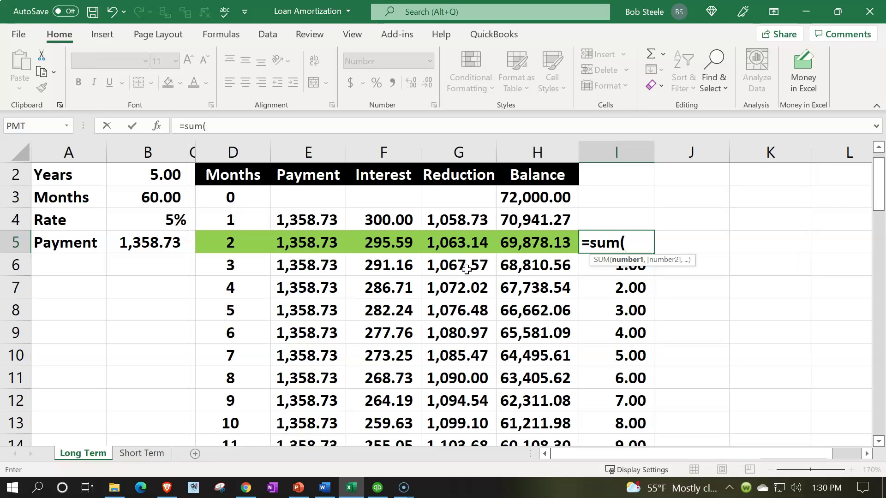
key(Left)
key(Left)
key(Left)
key(Down)
key(Right)
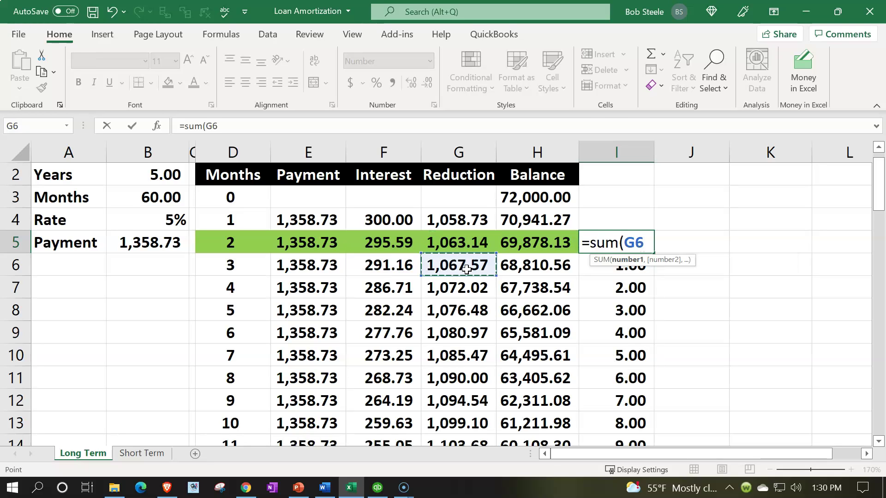
key(shift+Down)
key(shift+Down)
key(shift+Down)
key(shift+Down)
key(shift+Down)
key(shift+Down)
key(shift+Down)
key(shift+Down)
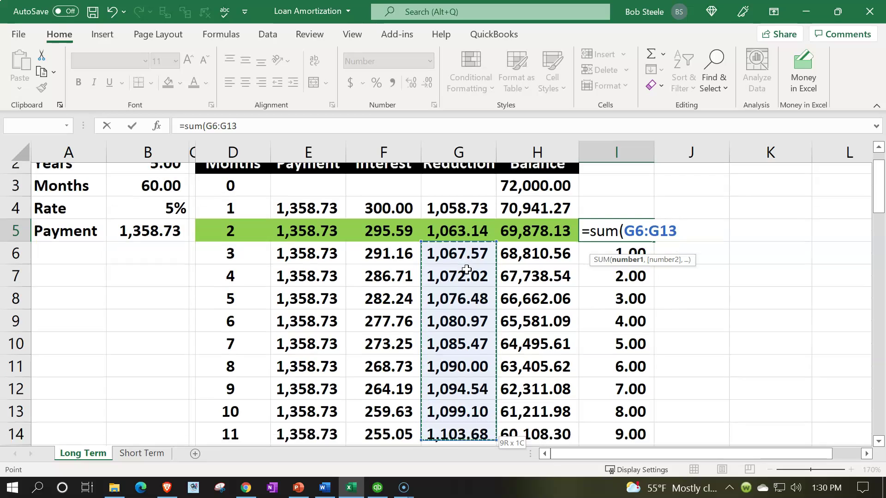
key(shift+Down)
key(shift+Down)
key(shift+Down)
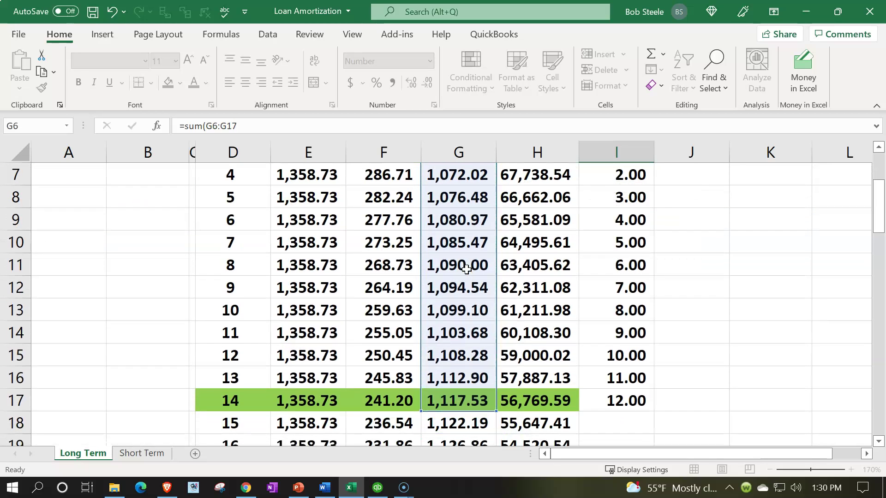
key(Return)
scroll(466, 269, up, 1)
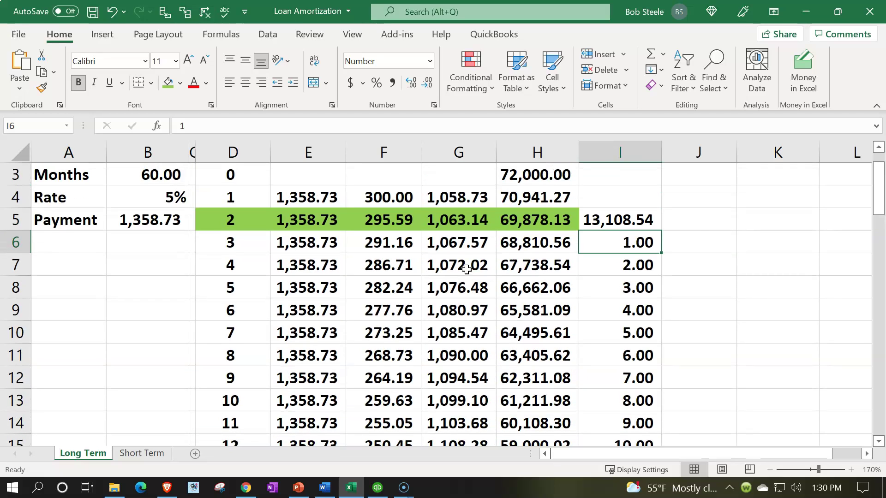
Label J5 'St' and enter =H5-I5 in K5 for the 56,769.59 remainder
click(710, 225)
text(ST)
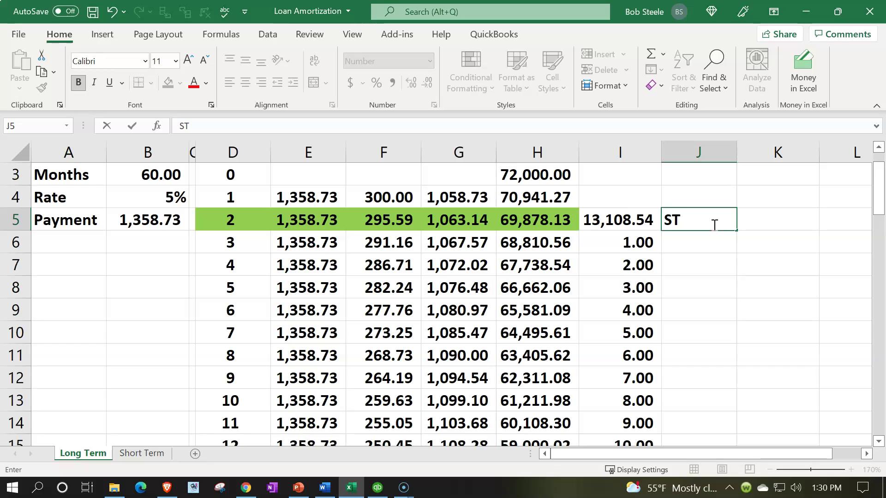
key(BackSpace)
key(BackSpace)
text(St)
key(Tab)
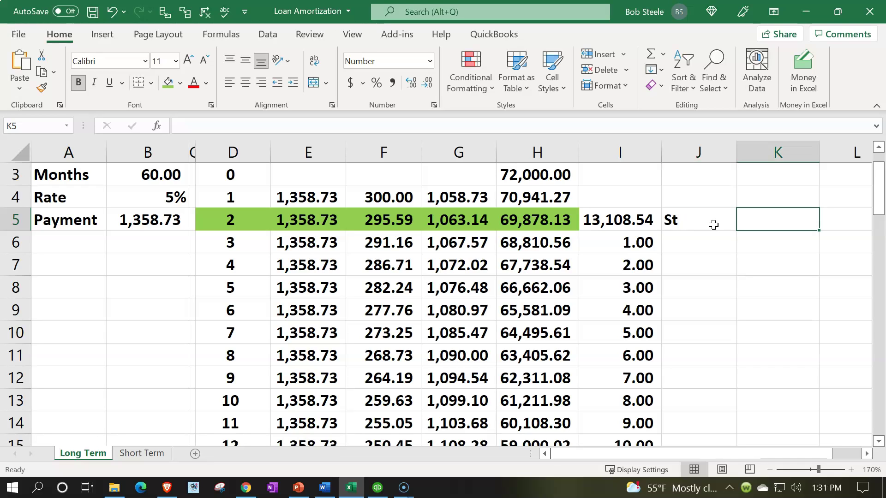
text(=)
key(Left)
key(Left)
key(Left)
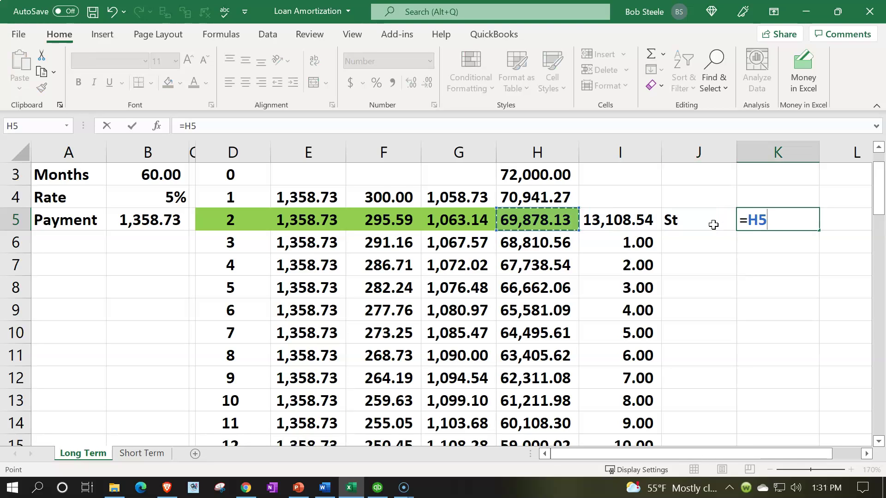
text(-)
key(Left)
key(Left)
key(Return)
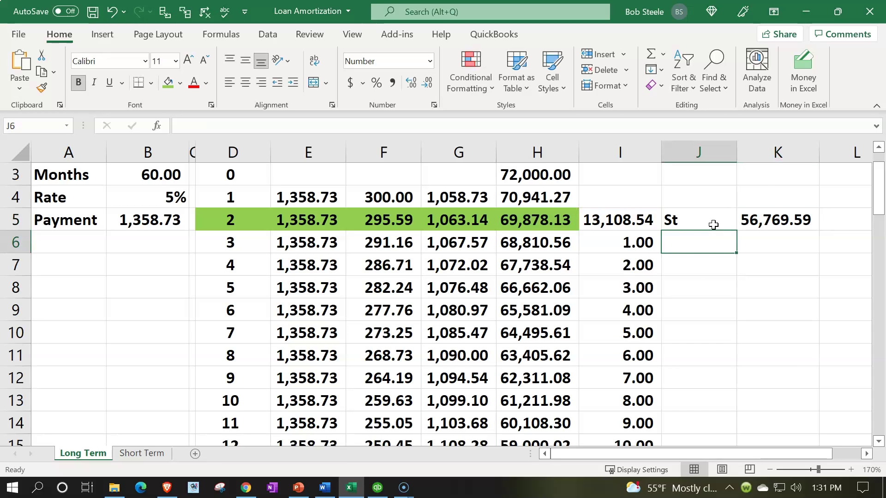
Verify K5 against the month 14 balance in H17, then return to the QuickBooks balance sheet
scroll(712, 223, down, 2)
click(560, 354)
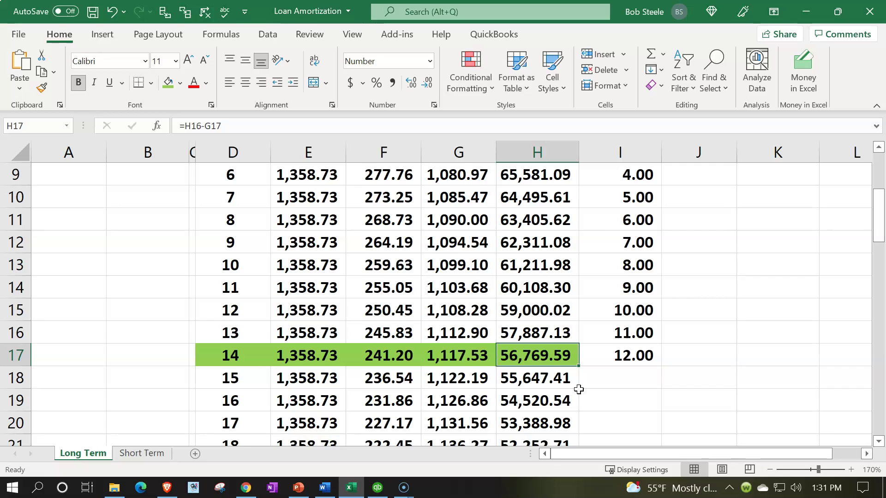
scroll(579, 389, up, 3)
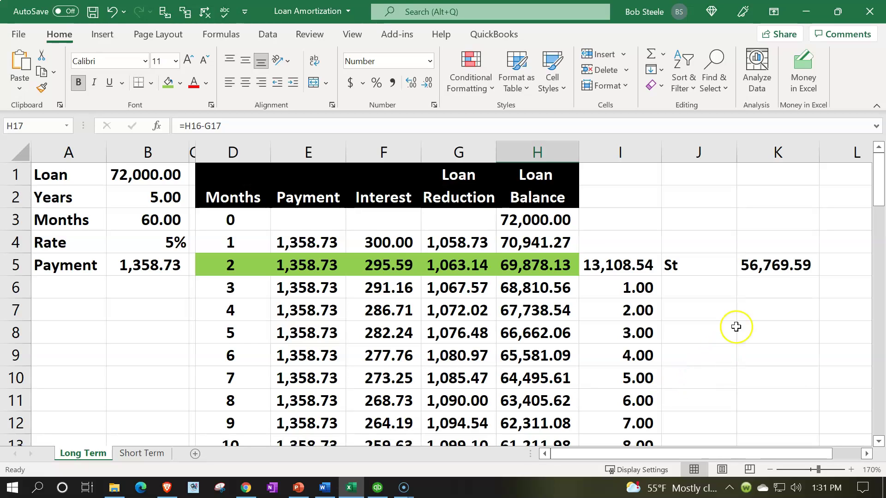
click(757, 267)
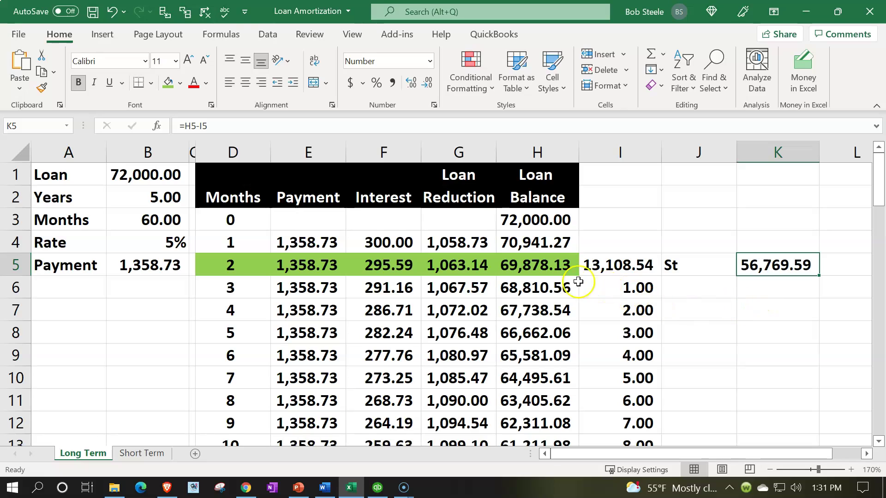
click(559, 268)
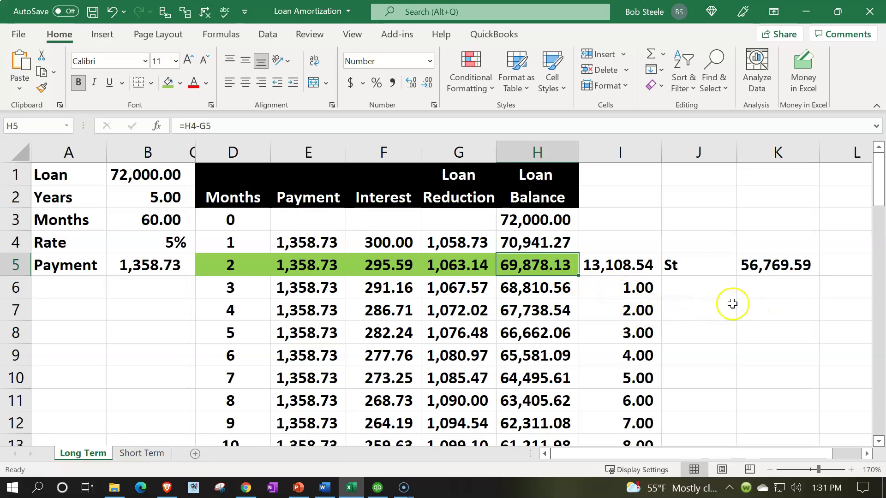
click(775, 268)
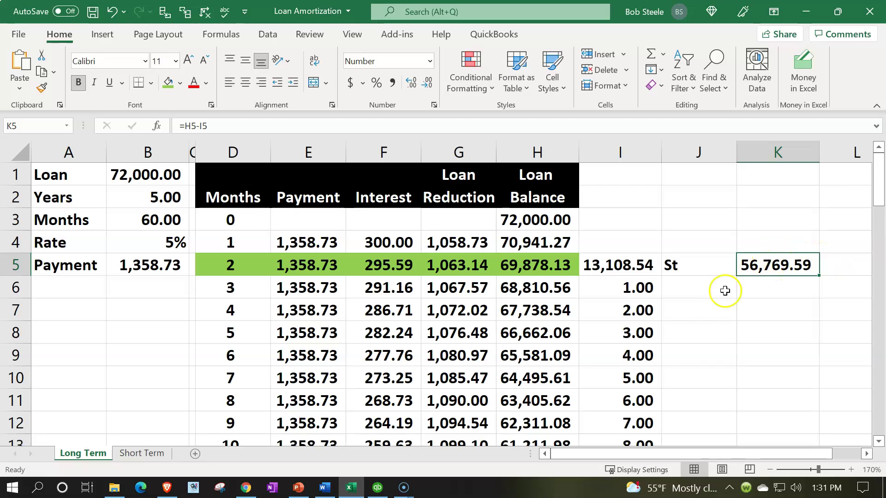
click(377, 488)
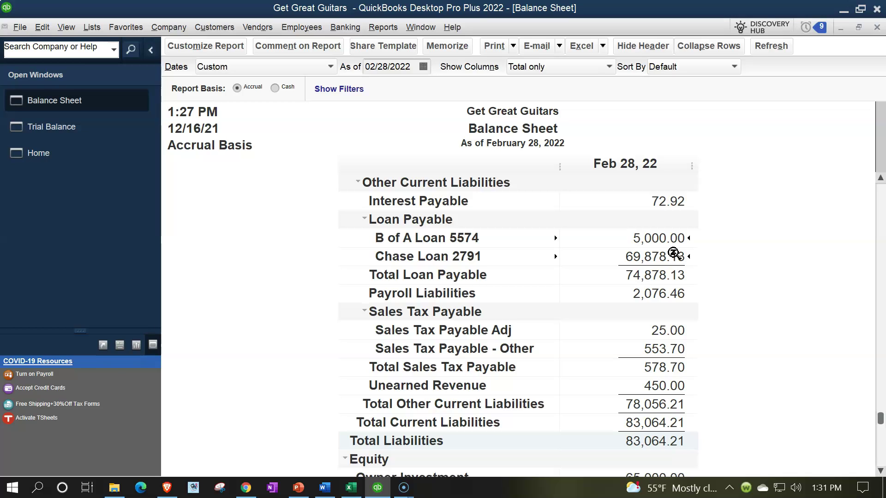
Open the Chart of Accounts, select Loan Payable, and bring up the Account menu
scroll(673, 253, down, 1)
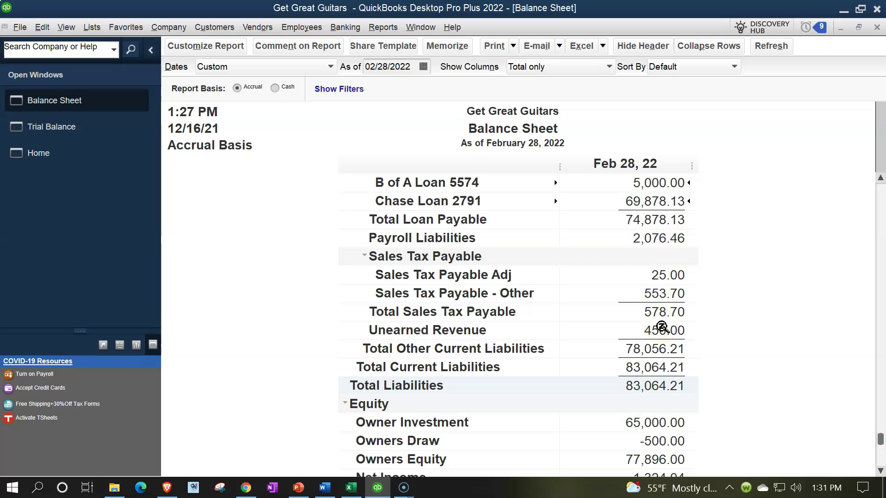
scroll(661, 328, up, 1)
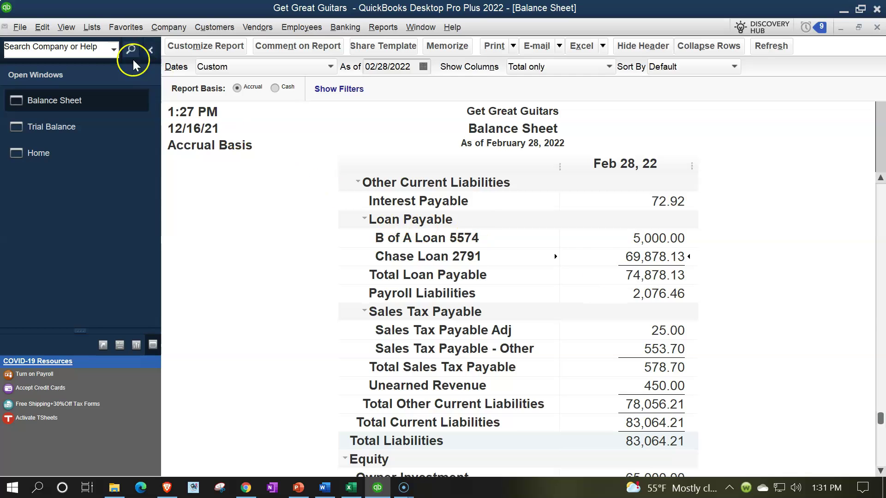
click(92, 27)
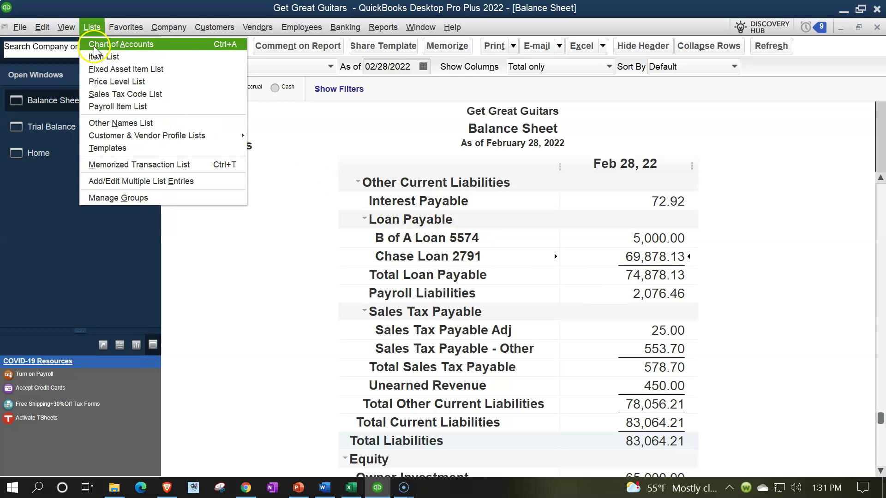
click(94, 42)
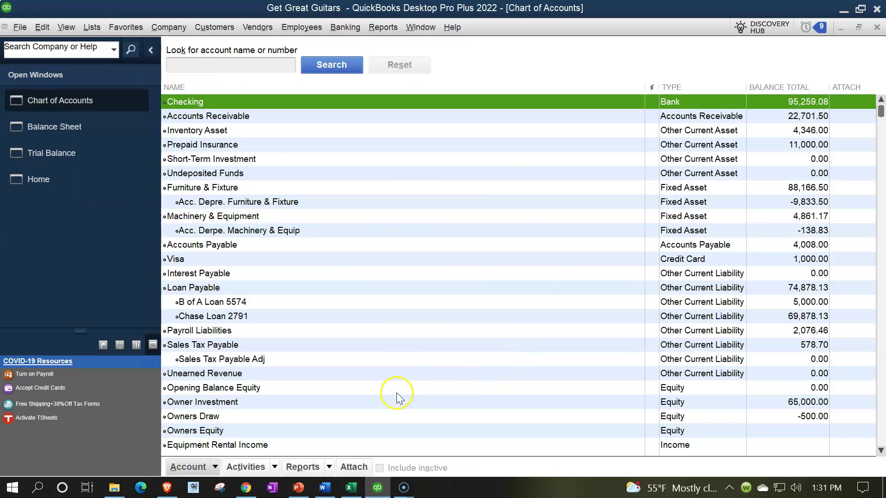
scroll(426, 357, down, 8)
scroll(426, 354, up, 7)
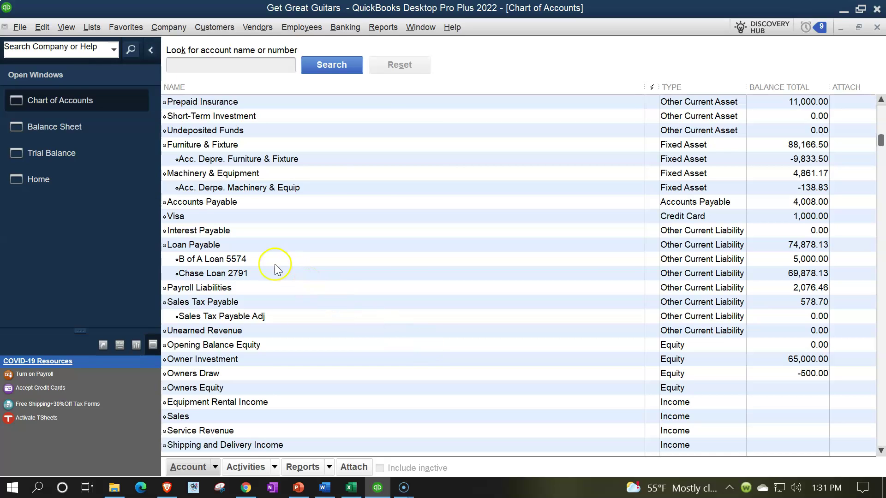
double_click(222, 246)
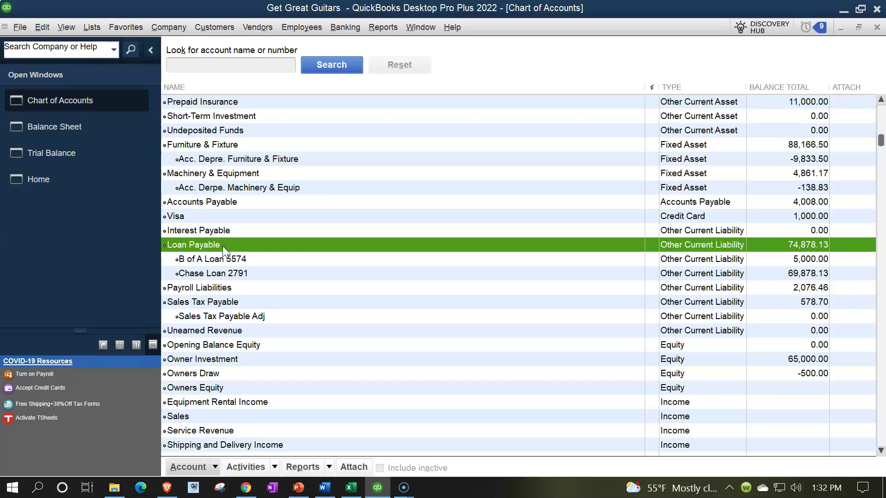
click(213, 469)
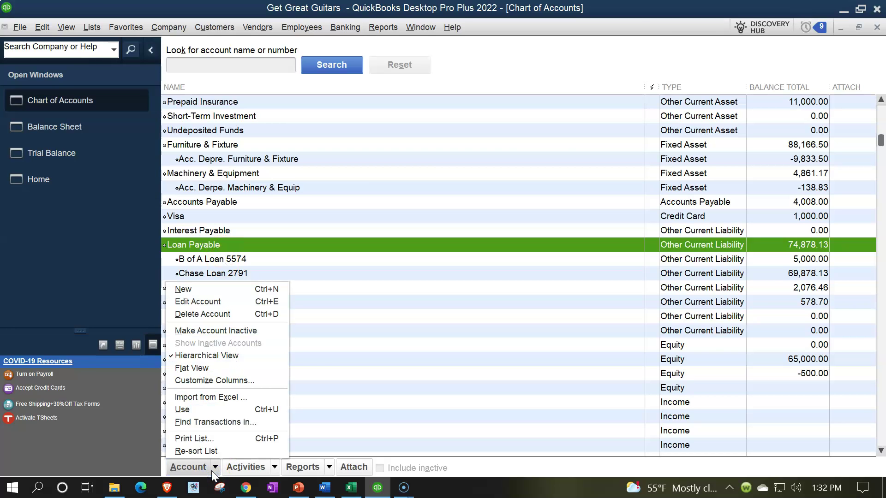
Start a new account and set its type to Long Term Liability
click(212, 289)
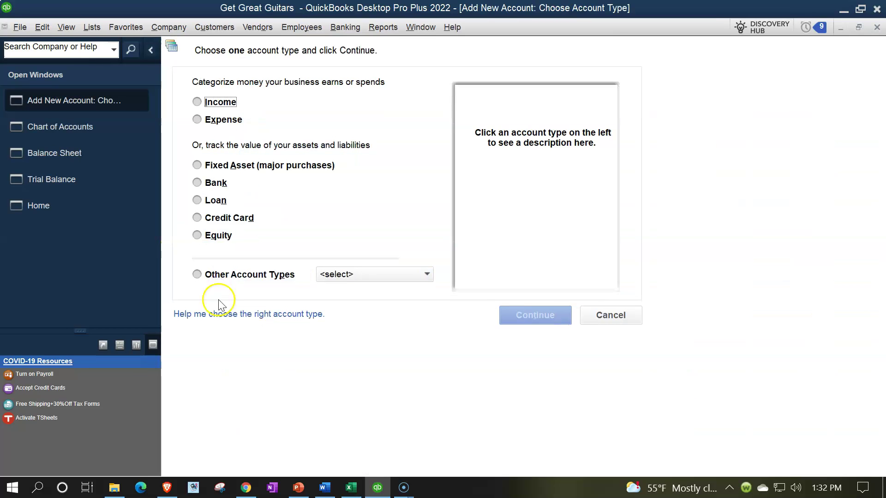
click(197, 200)
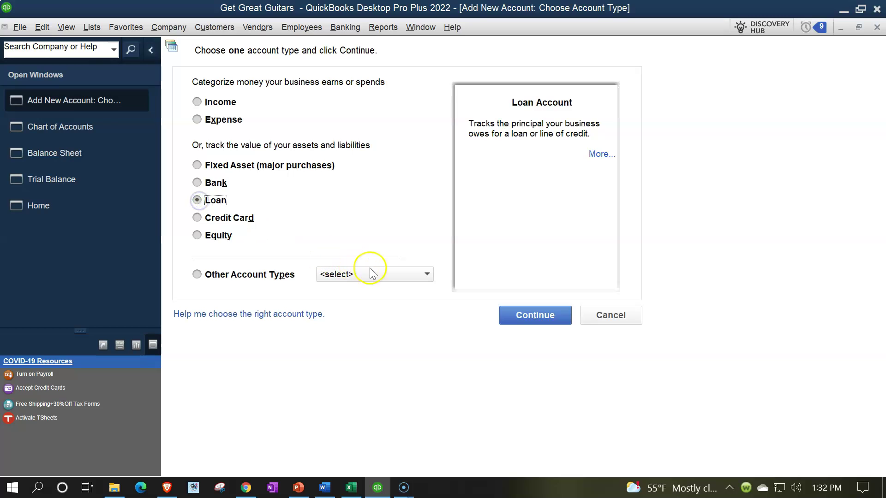
click(518, 316)
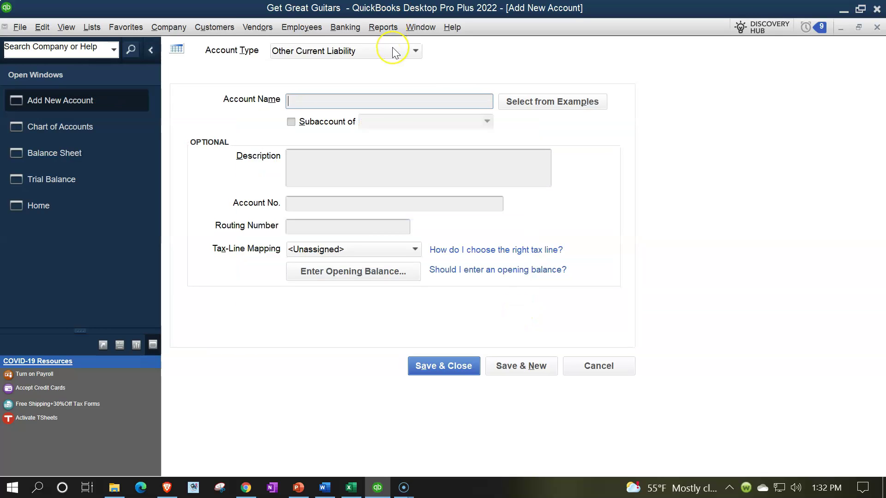
click(395, 52)
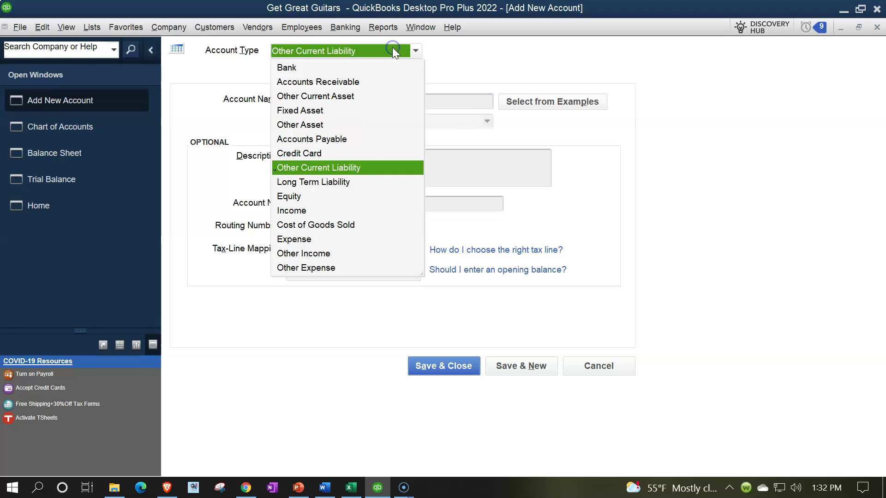
click(350, 184)
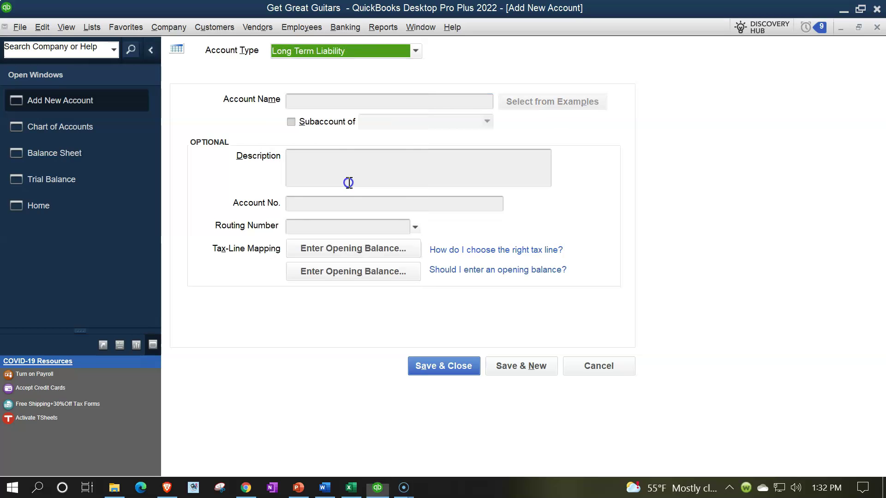
Name it Loan Payable, then after the duplicate-name warning extend it to Loan Payable Long Term
click(332, 105)
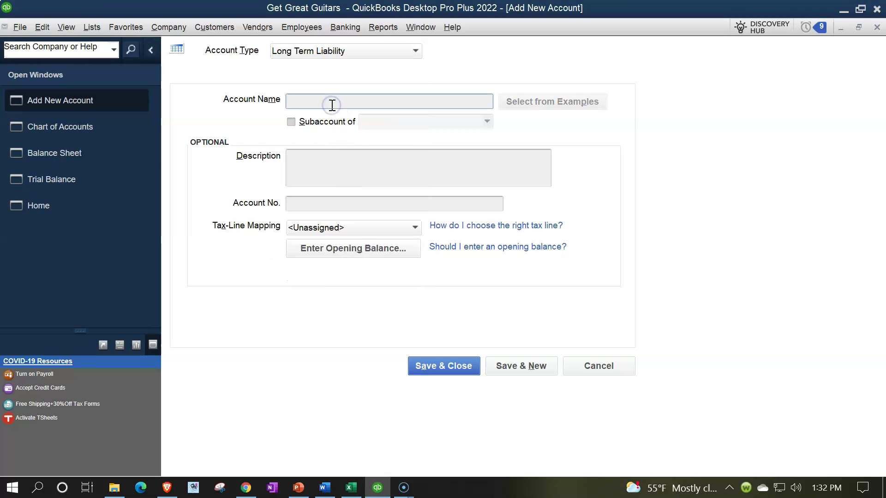
text(Loan Payable)
key(Tab)
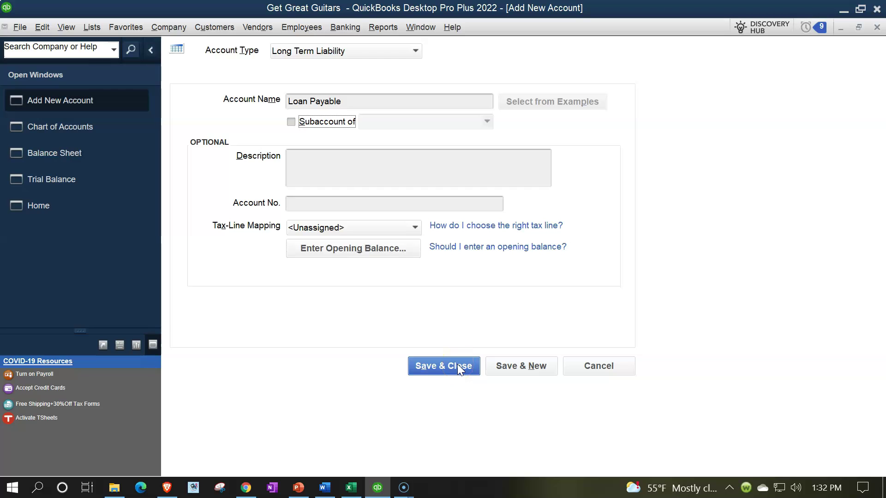
click(465, 374)
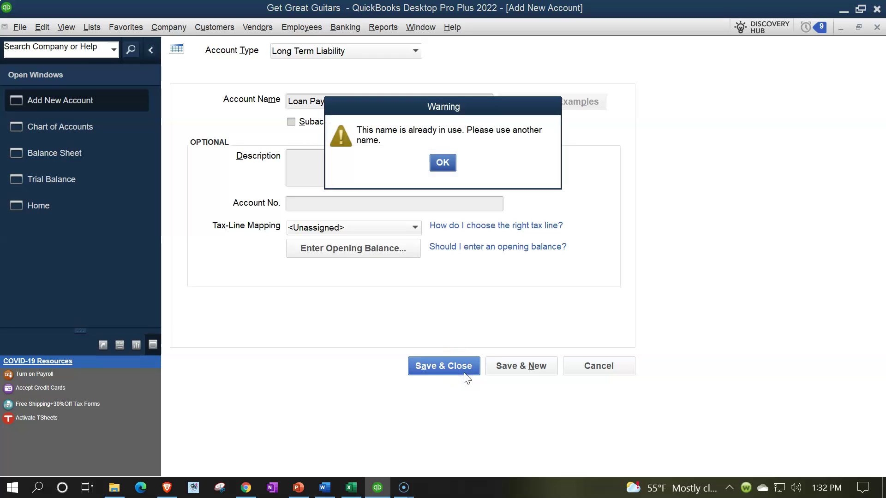
click(438, 164)
click(386, 101)
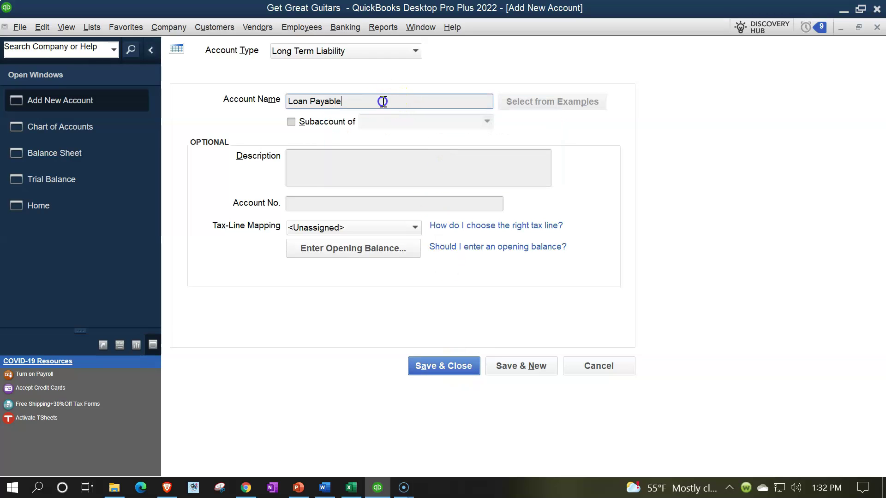
text(Long Term)
Save the Loan Payable Long Term account and select it in the Chart of Accounts
click(428, 366)
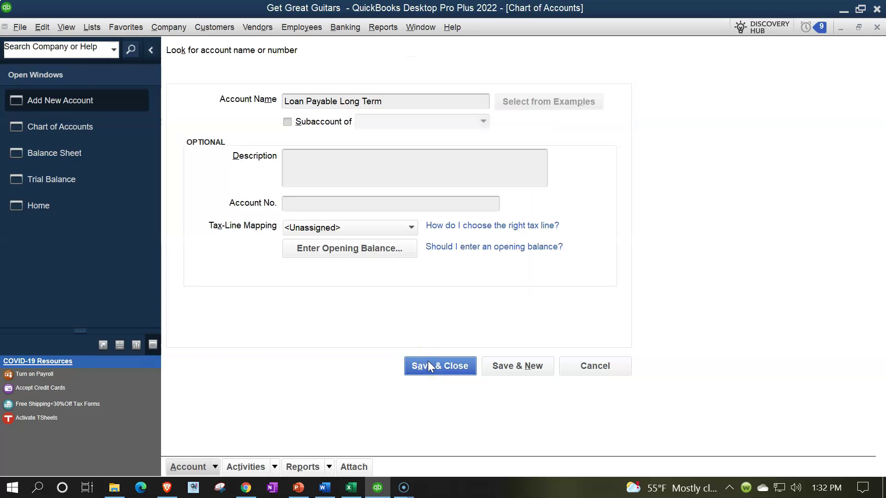
scroll(425, 363, up, 3)
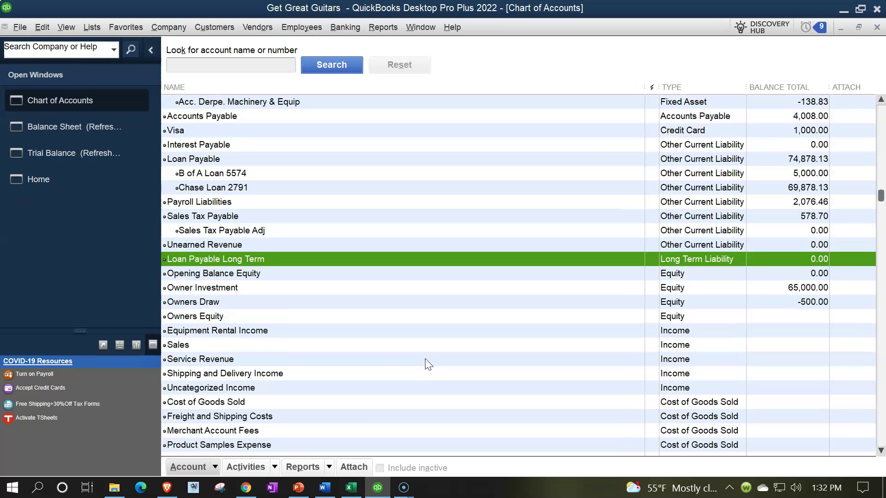
click(324, 258)
Create the loan account Chase Loan 2719 as a Long Term Liability subaccount of Loan Payable Long Term
click(213, 468)
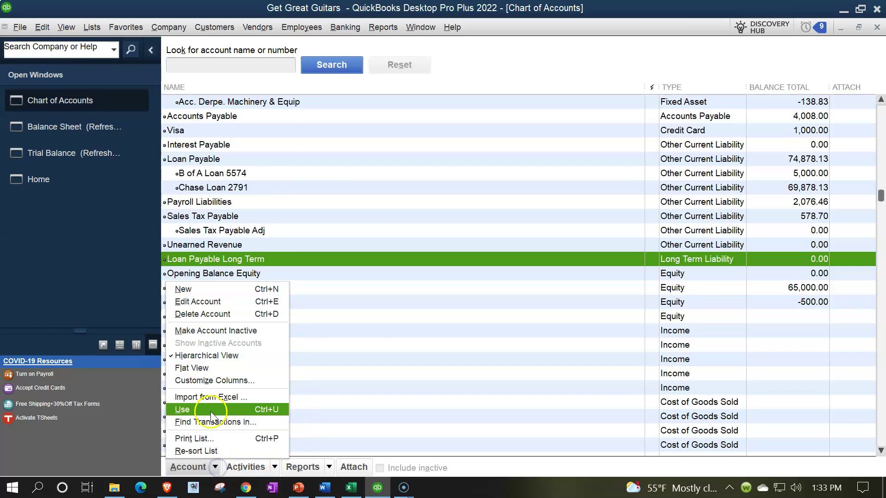
click(198, 290)
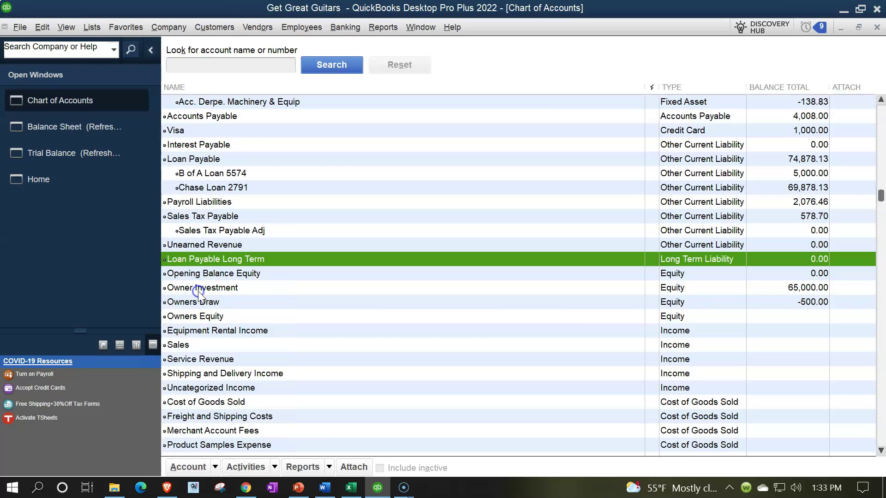
click(216, 199)
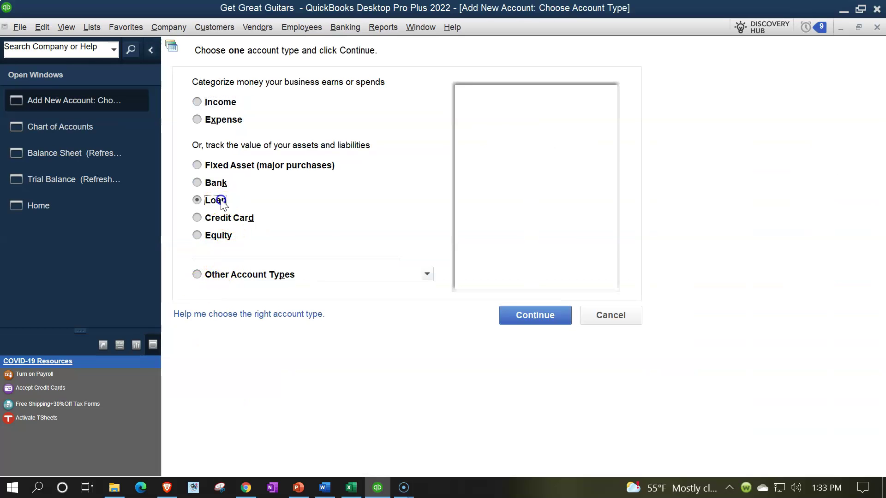
click(548, 316)
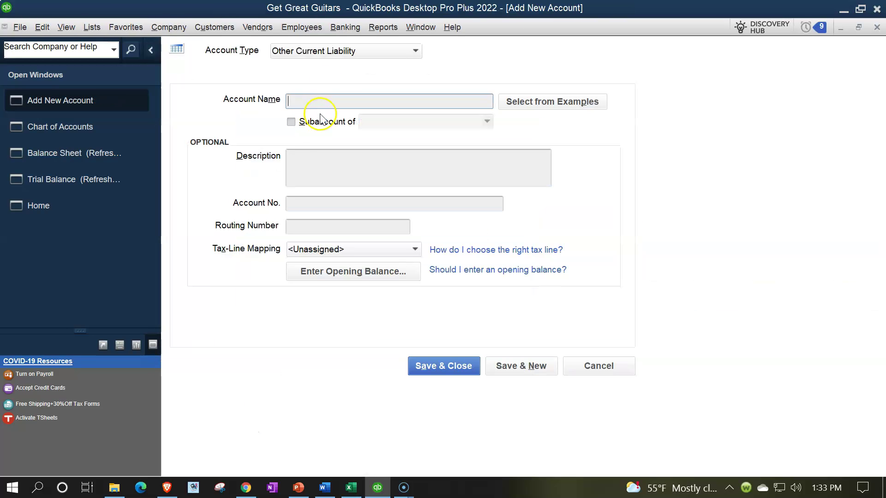
text(Chase Loan 2719)
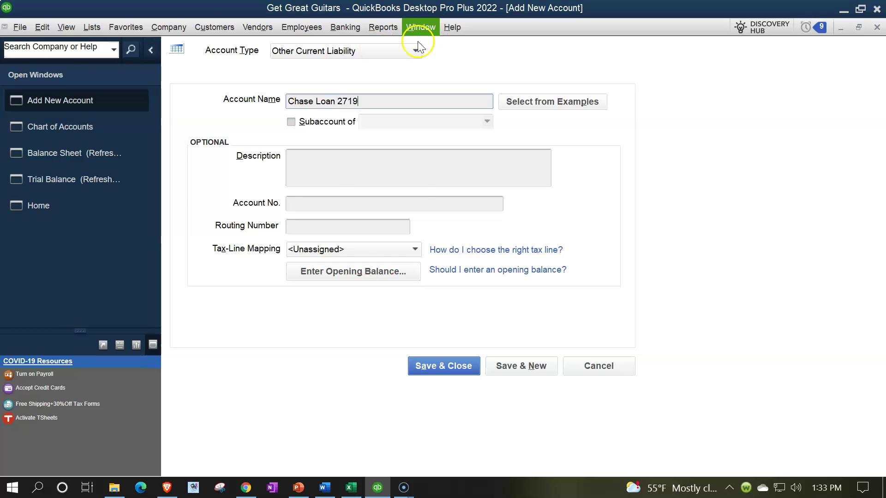
click(415, 51)
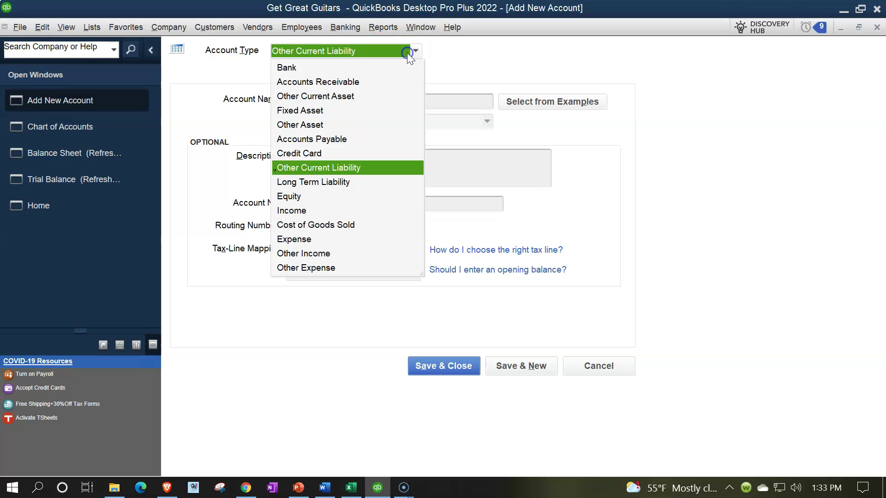
click(320, 183)
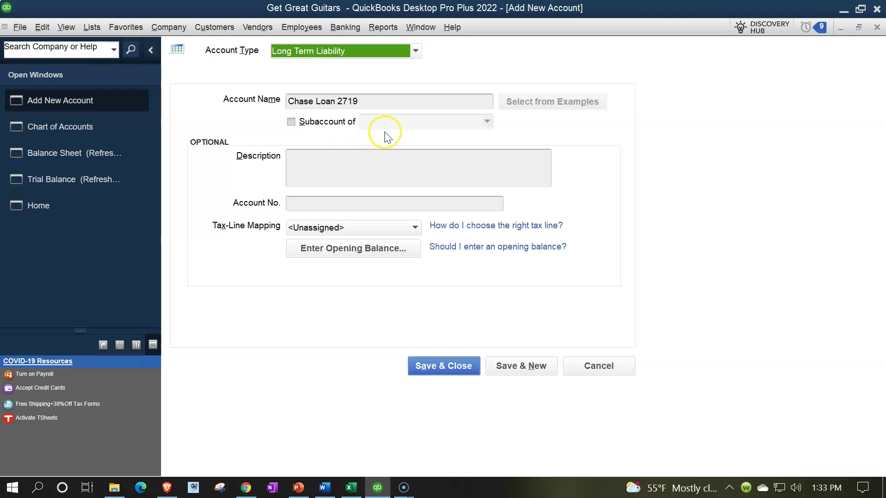
click(324, 119)
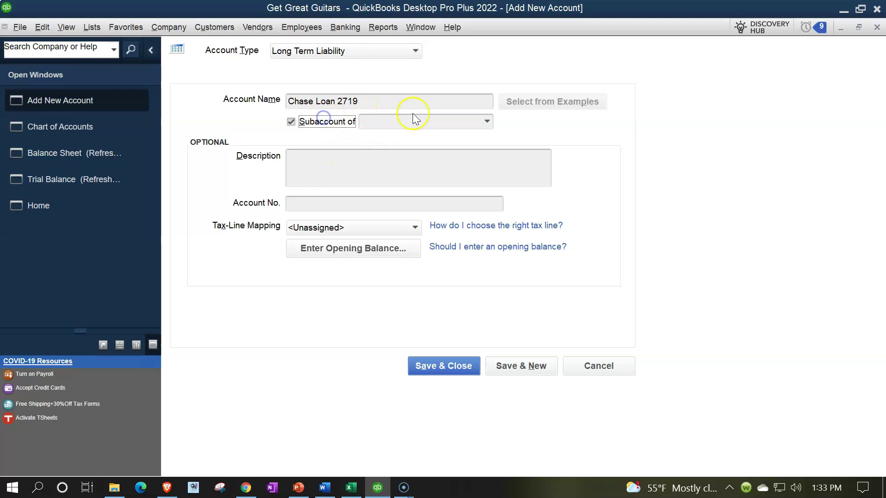
click(486, 121)
click(417, 168)
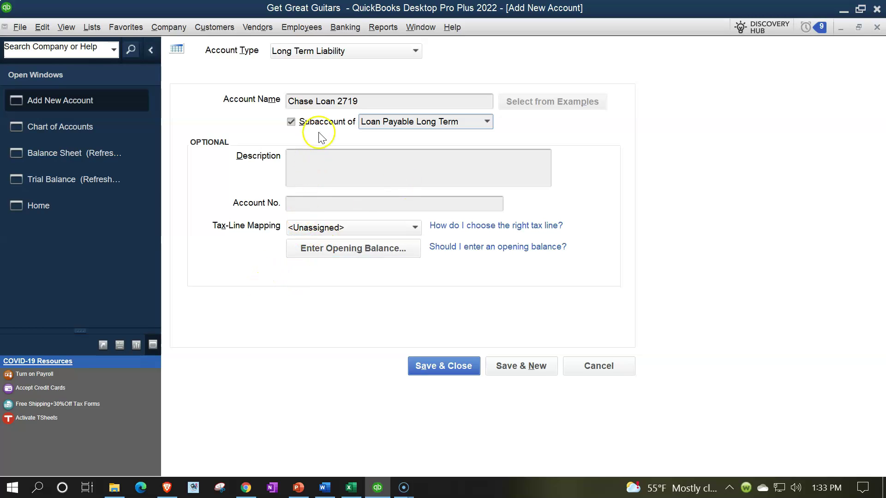
Save the new Chase Loan 2719 account and find it in the list
click(446, 375)
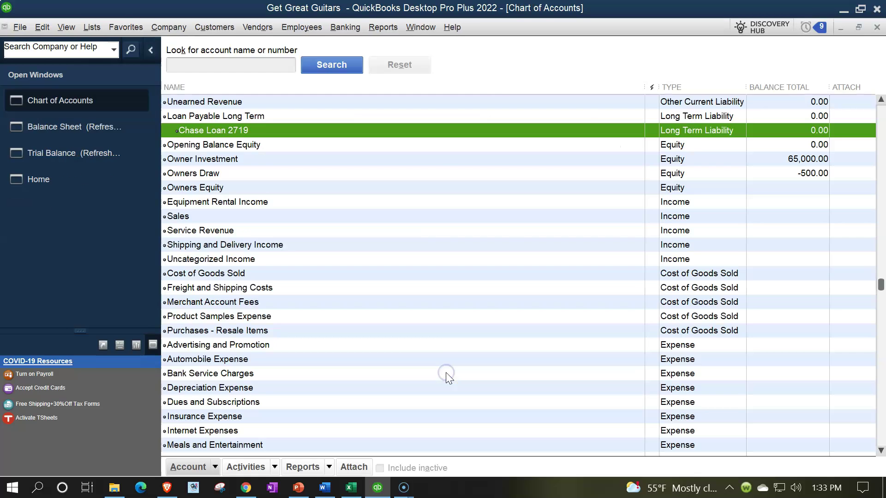
scroll(445, 373, up, 3)
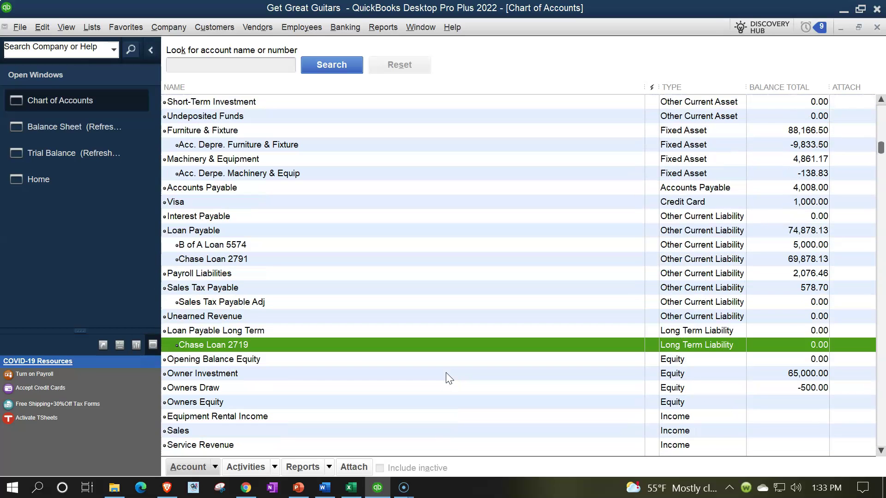
scroll(446, 373, down, 3)
scroll(447, 373, up, 1)
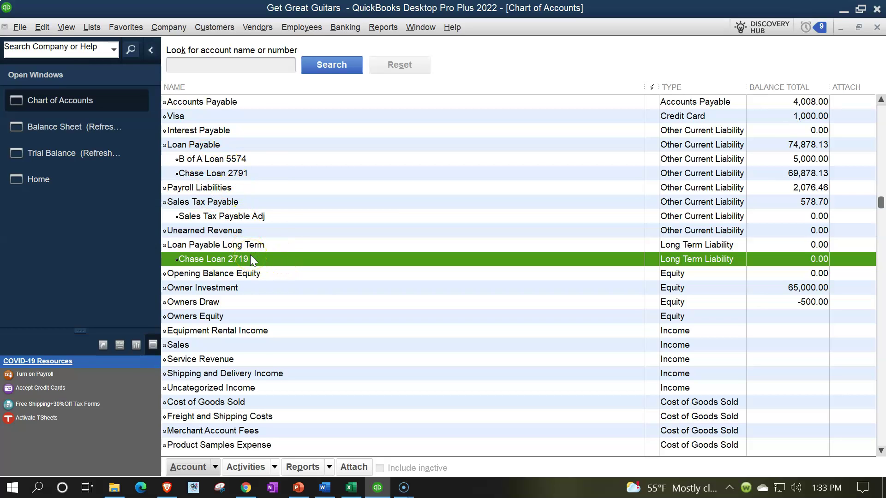
Rename the long-term account from Chase Loan 2719 to Chase Loan 2791 and save
click(215, 466)
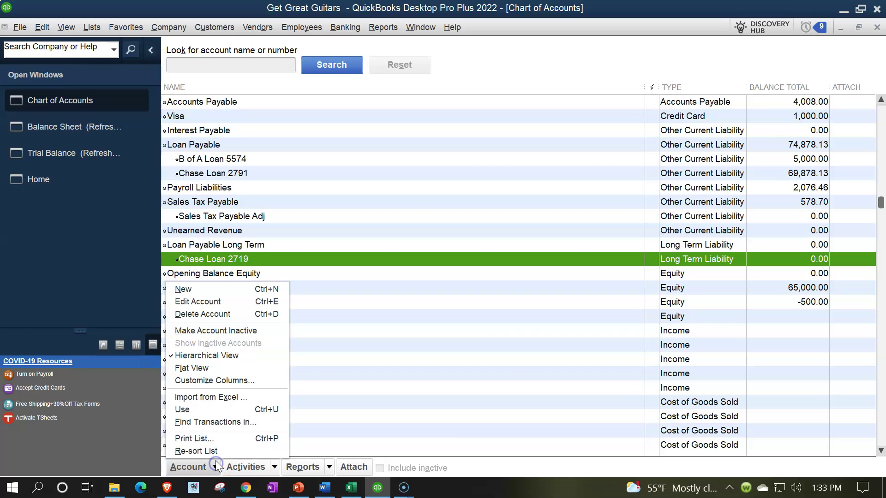
click(204, 302)
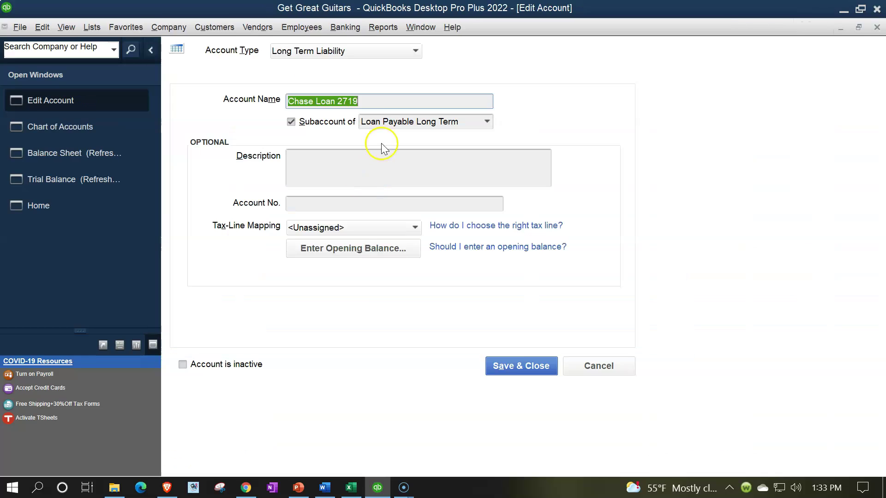
click(364, 107)
key(BackSpace)
key(BackSpace)
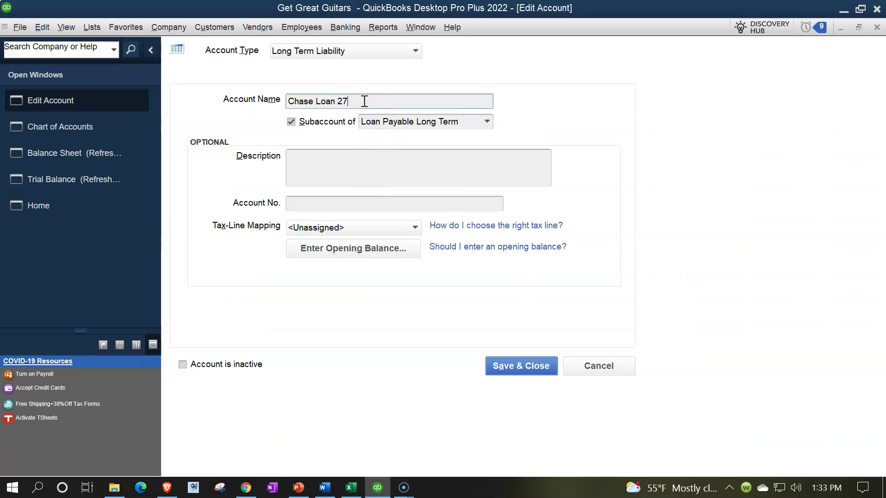
text(91)
click(494, 367)
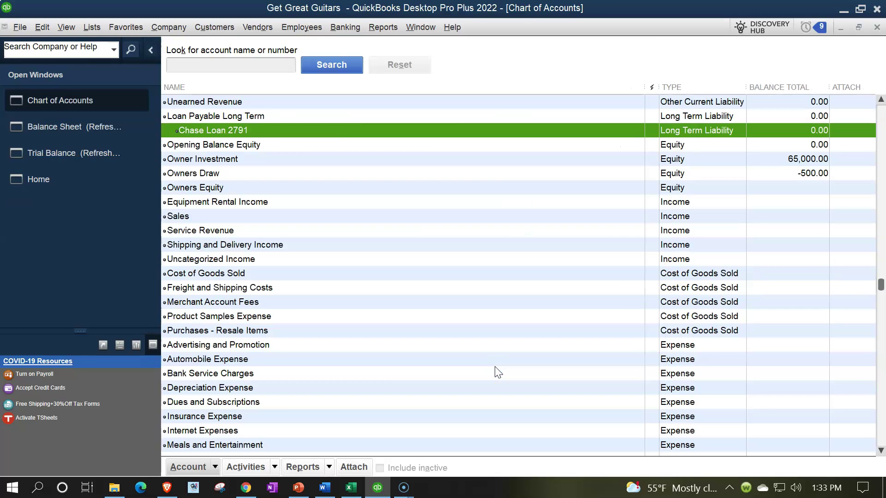
scroll(495, 367, up, 5)
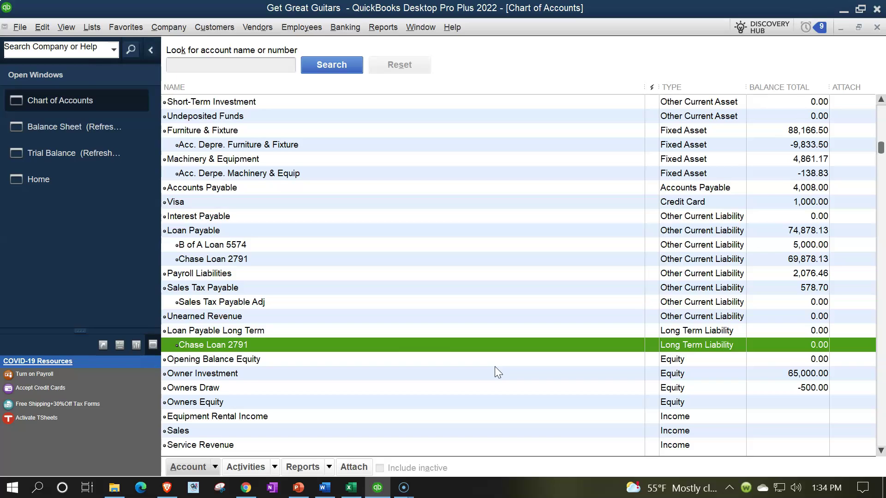
Open the Chase Loan 2791 register and start a 02/28/2022 entry, checking the amortization workbook
double_click(256, 261)
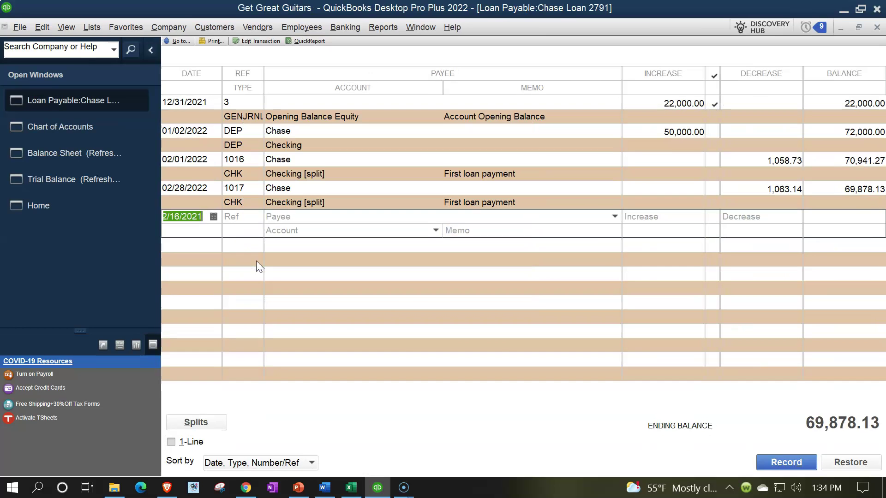
click(152, 51)
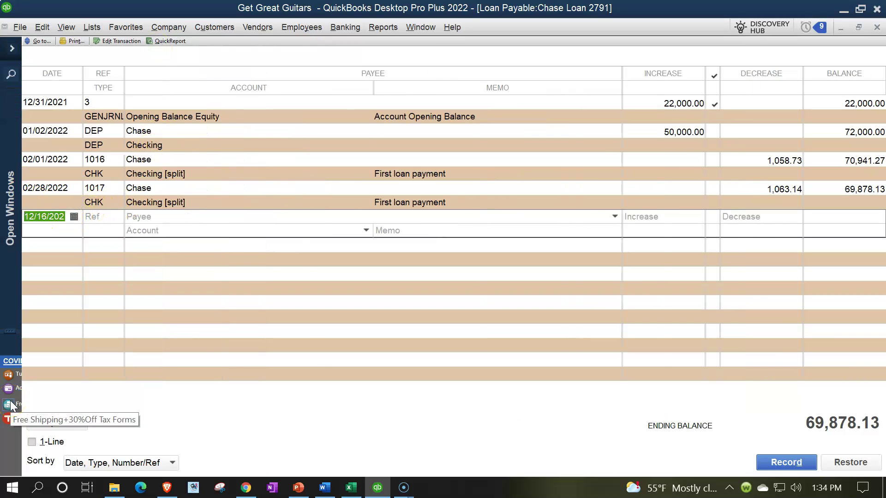
text(0228)
key(Tab)
key(Tab)
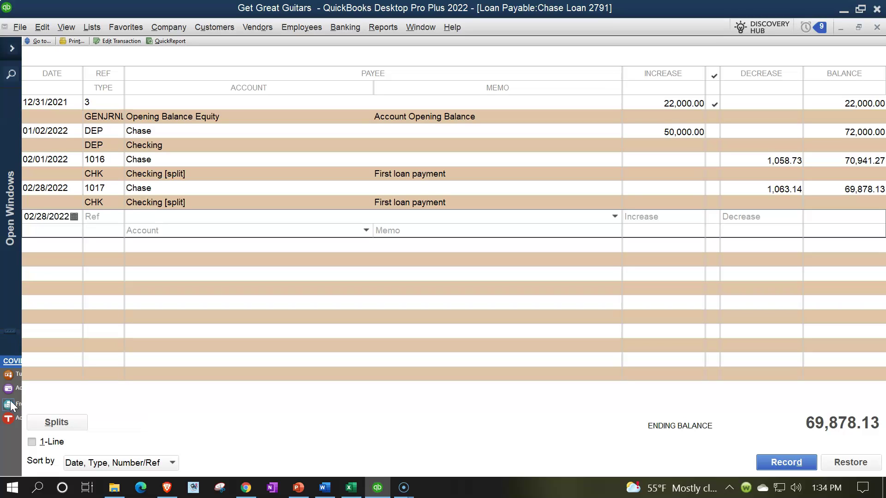
key(Tab)
key(Tab)
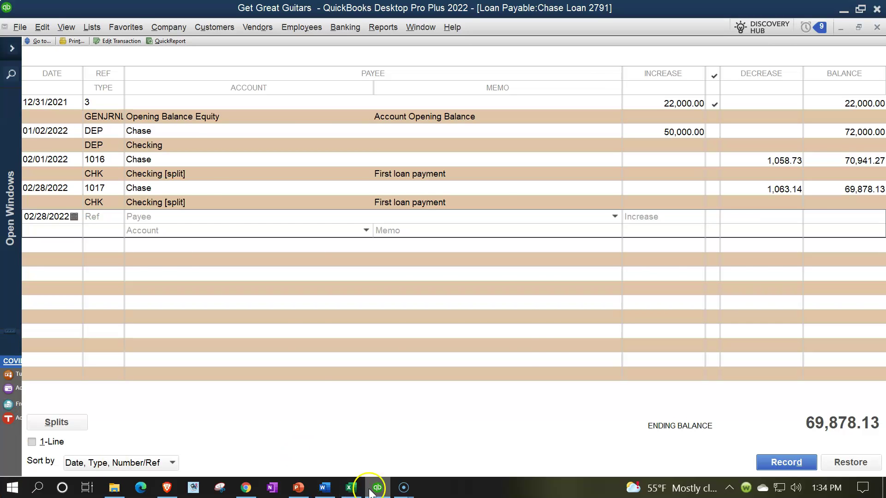
click(351, 488)
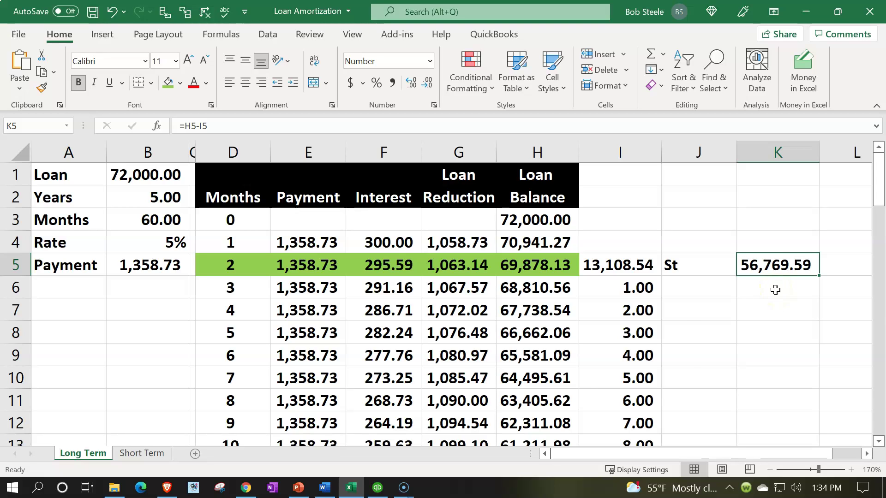
click(347, 490)
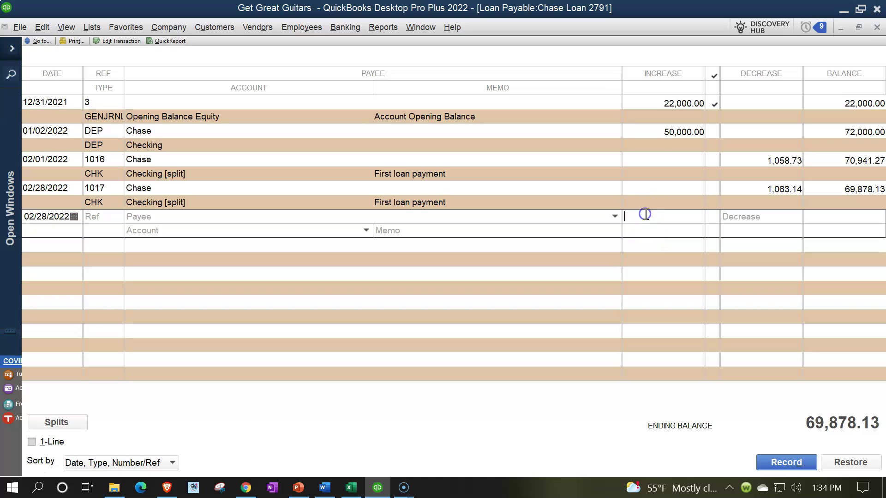
Record a 56,769.59 entry to Loan Payable Long Term:Chase Loan 2791 with the ADJ memo
click(645, 215)
text(56,)
text(769.59)
key(Tab)
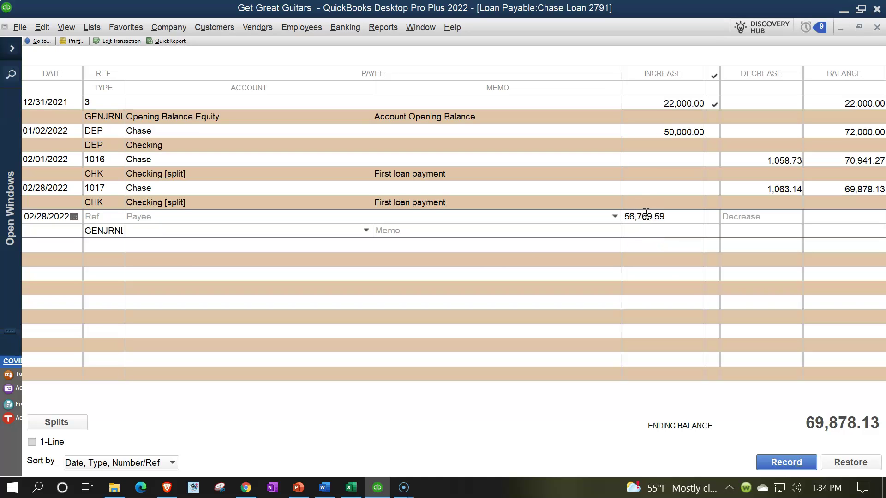
text(Loan Payable)
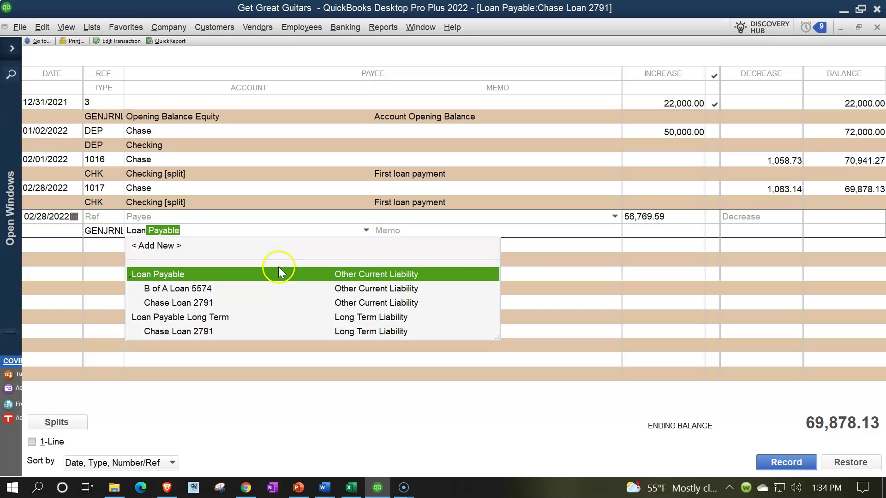
key(Down)
key(Down)
key(Down)
key(Down)
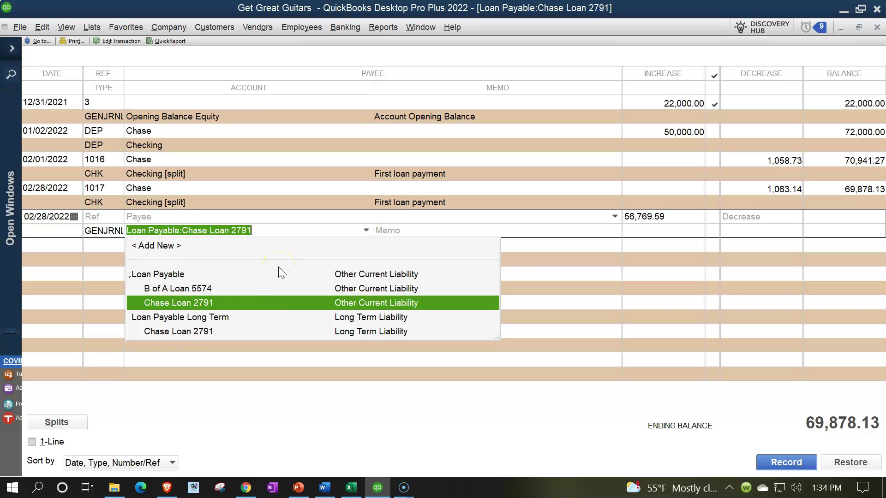
key(Tab)
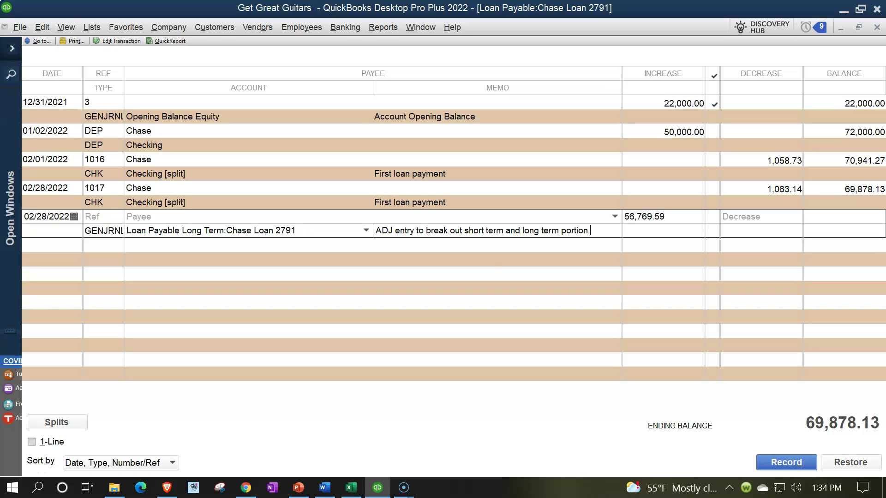
key(Return)
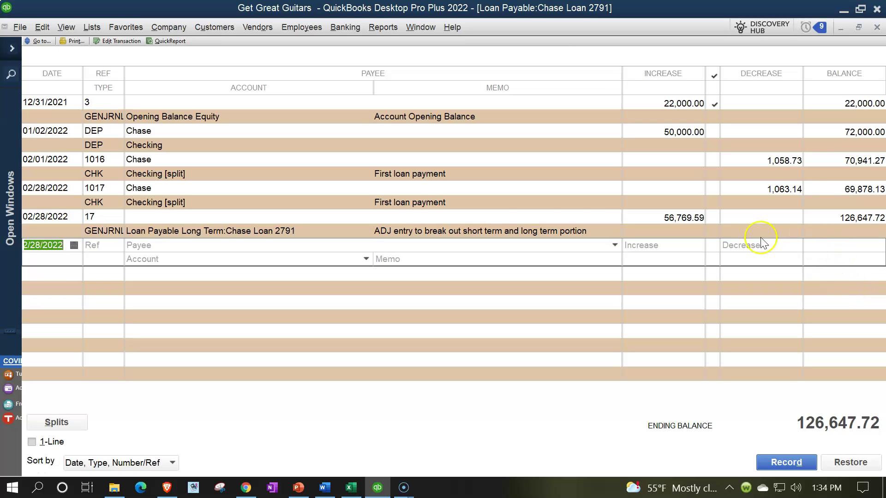
Move entry 17's 56,769.59 from Increase to Decrease and save the changed transaction
click(355, 231)
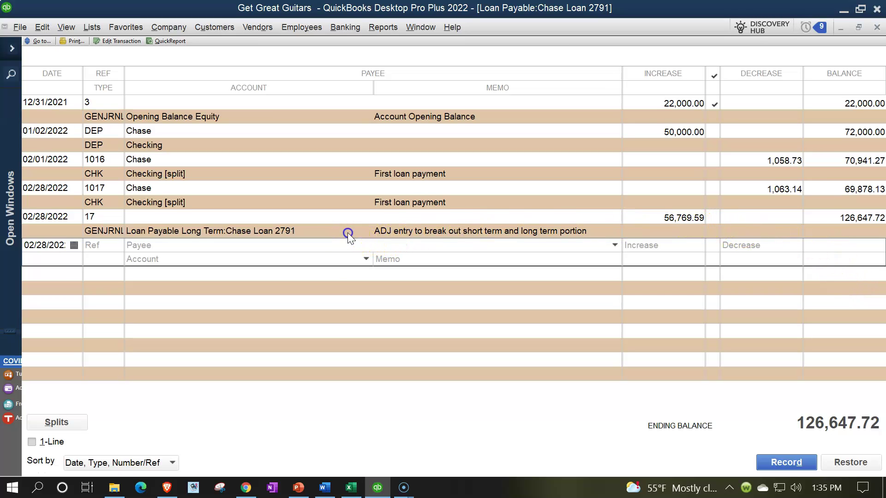
click(669, 217)
key(ctrl+c)
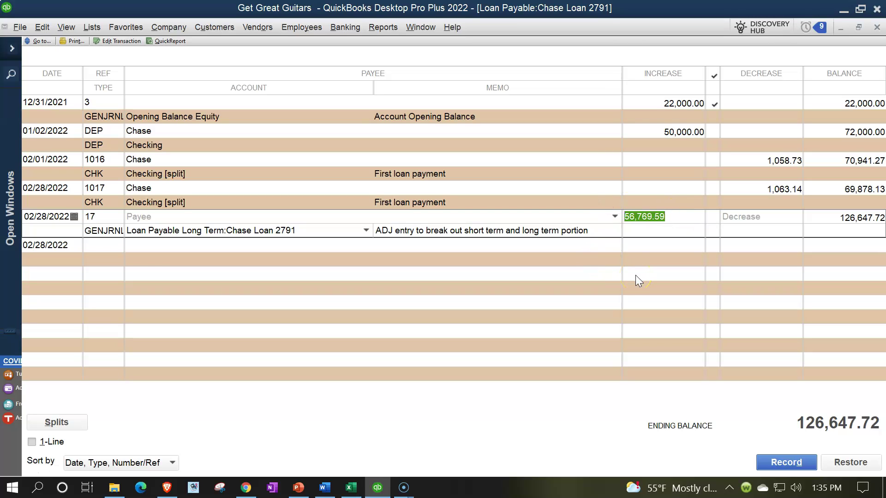
key(BackSpace)
click(736, 217)
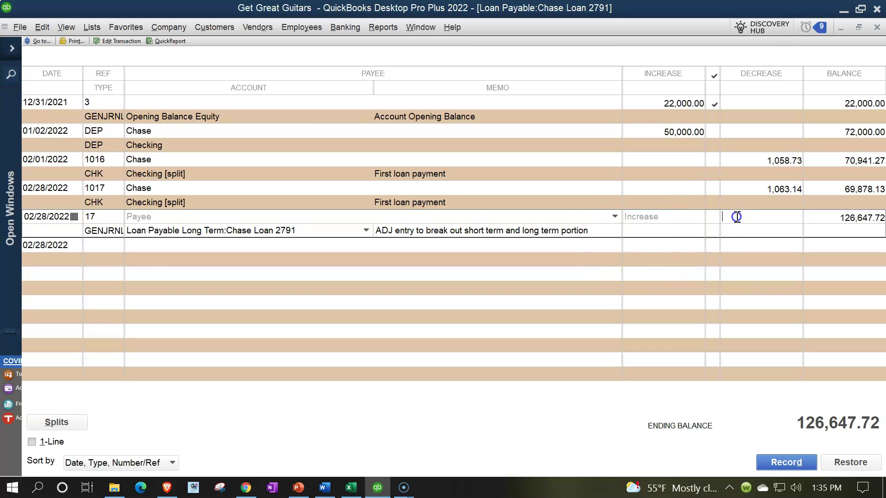
key(ctrl+v)
click(726, 326)
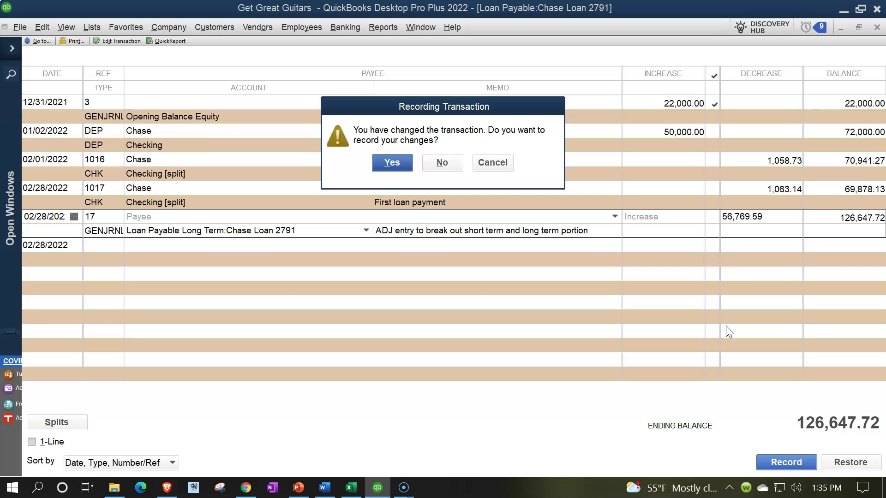
key(Return)
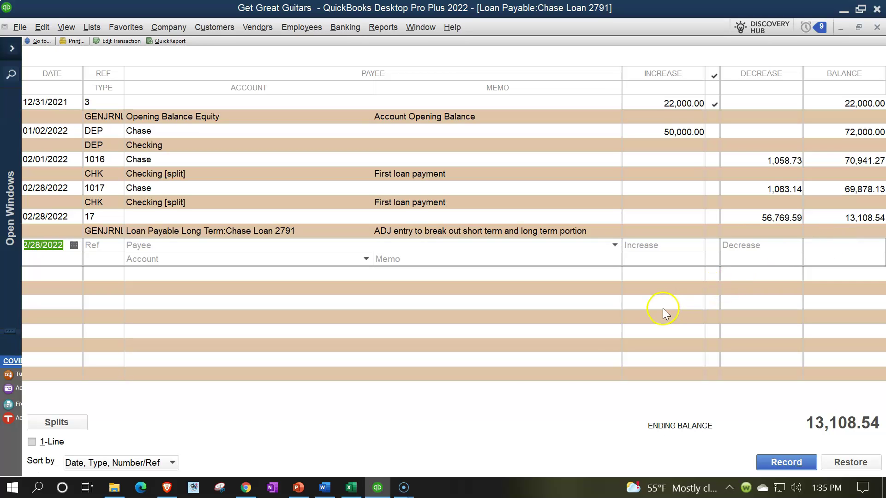
click(351, 489)
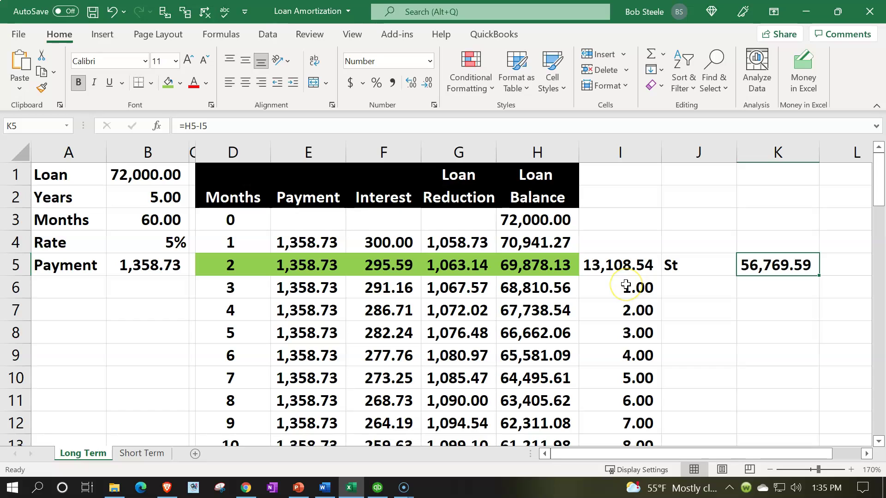
Return from the amortization workbook to the register and select journal entry 17
click(351, 489)
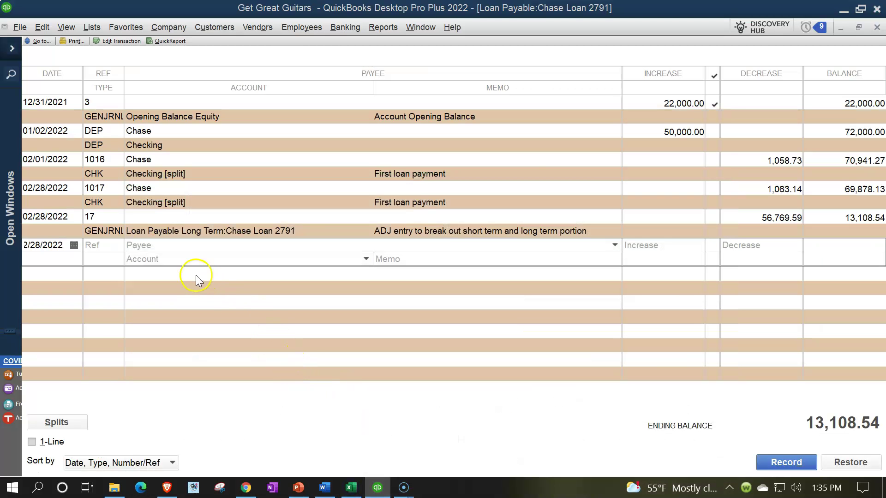
click(107, 230)
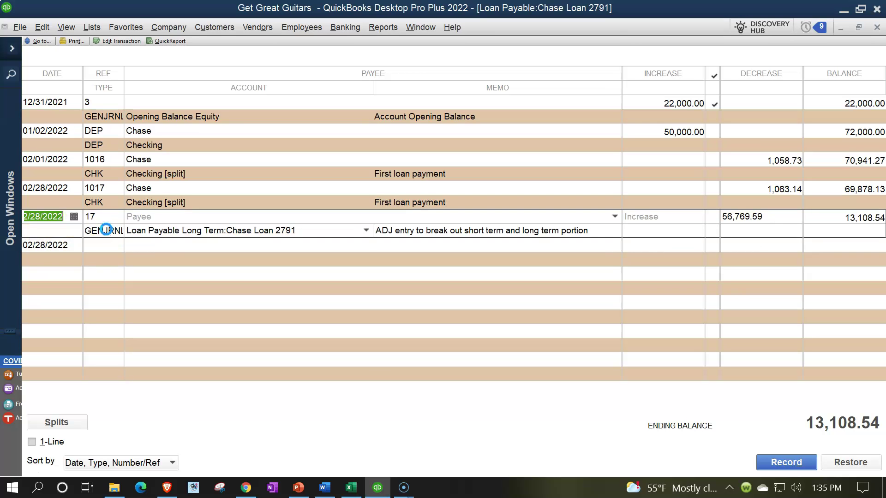
Copy the adjusting memo onto journal entry 17's second line, save it, and close the register
double_click(106, 230)
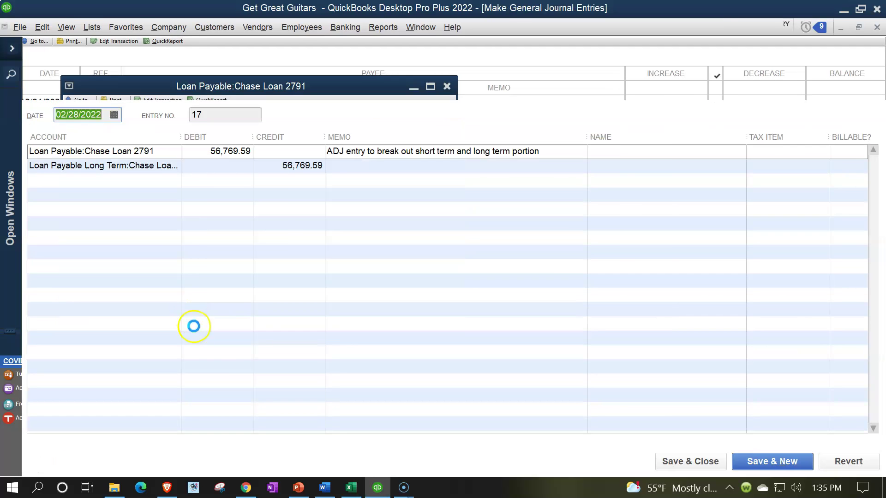
click(617, 132)
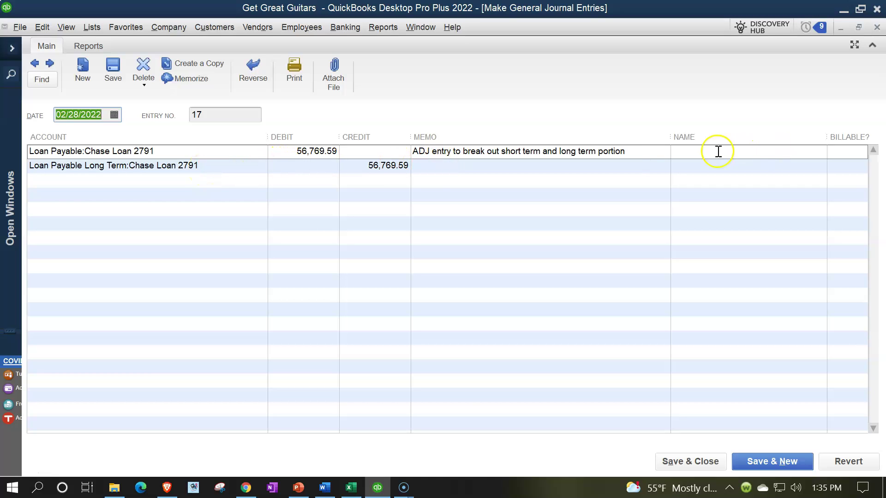
click(586, 152)
key(ctrl+c)
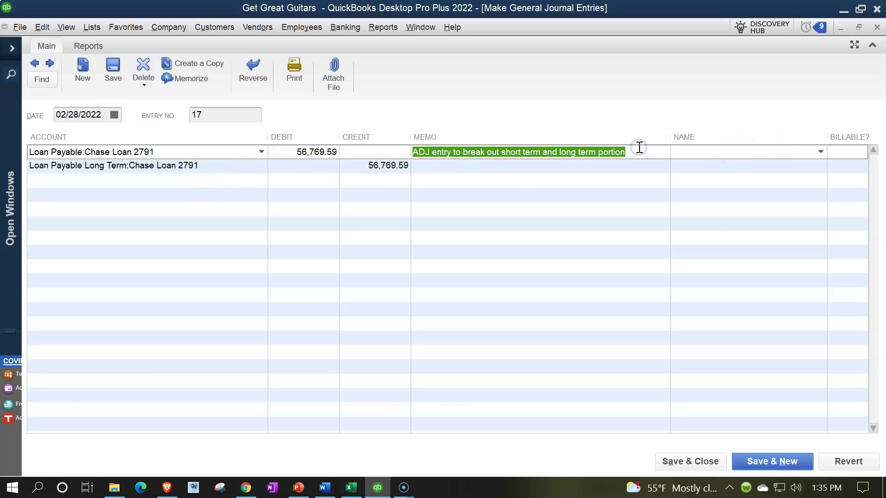
click(475, 166)
key(ctrl+v)
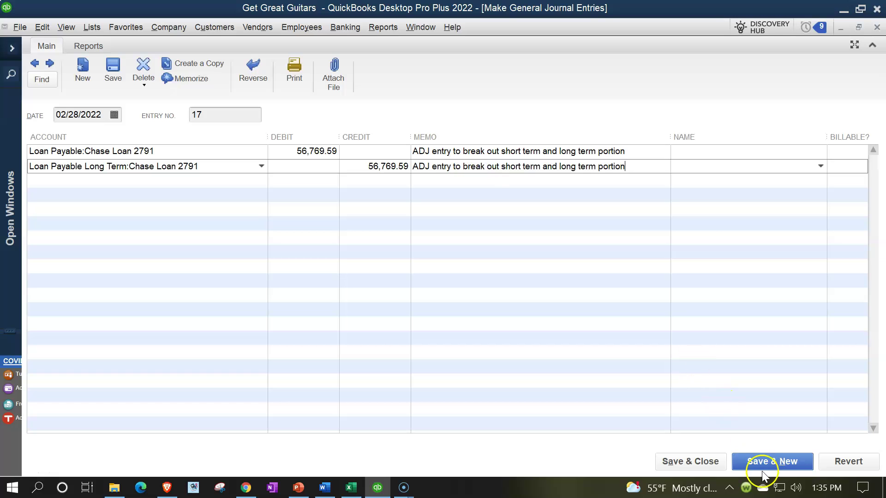
click(705, 463)
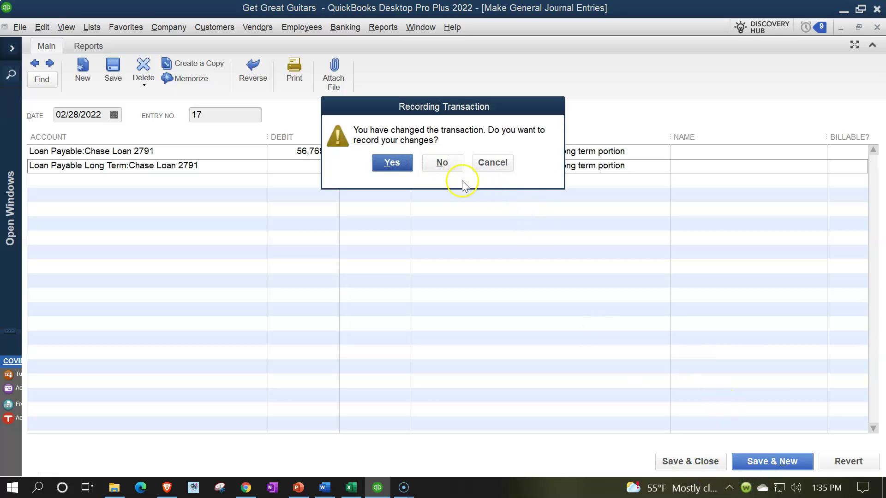
click(392, 163)
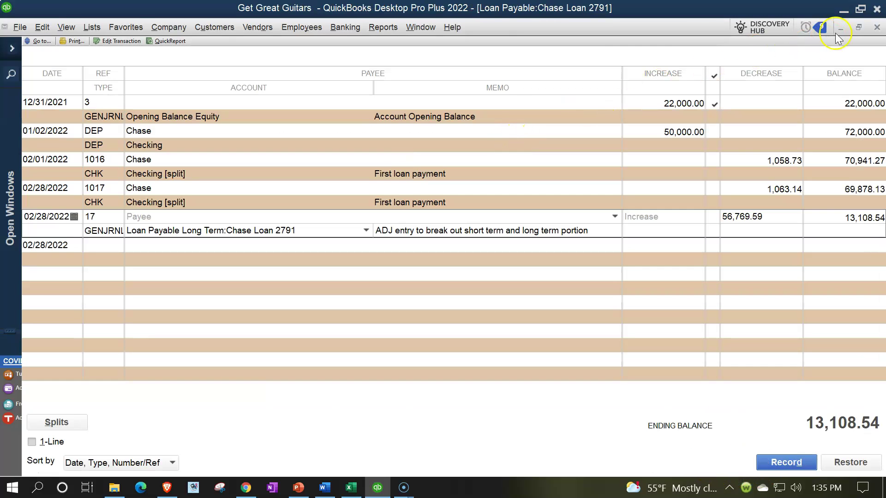
click(877, 27)
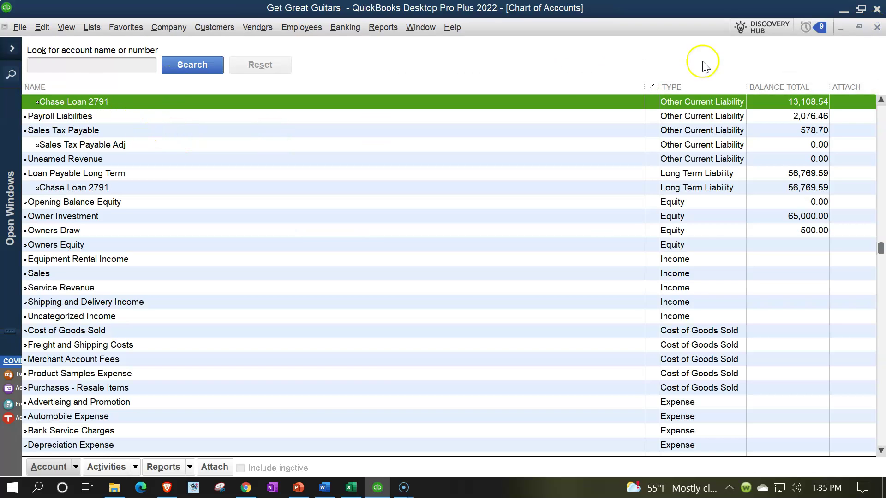
Bring up the Balance Sheet and review the B of A Loan 5574 and short-term Chase Loan 2791 amounts
click(877, 27)
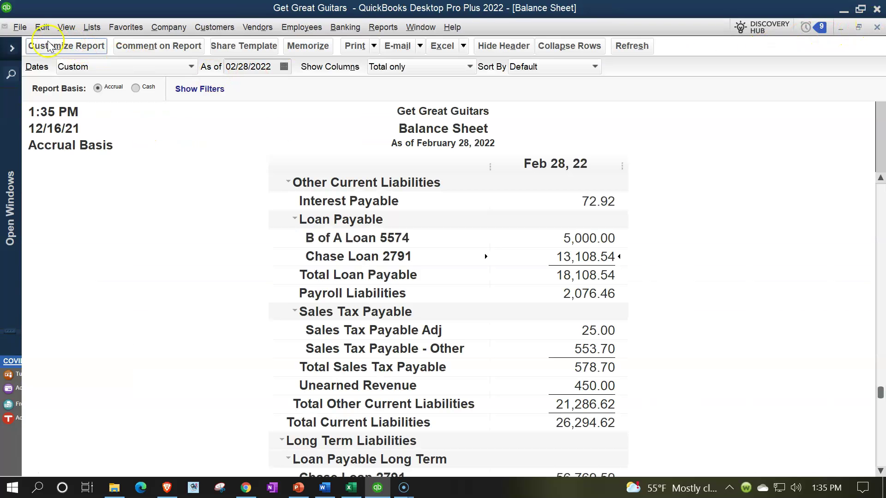
click(12, 48)
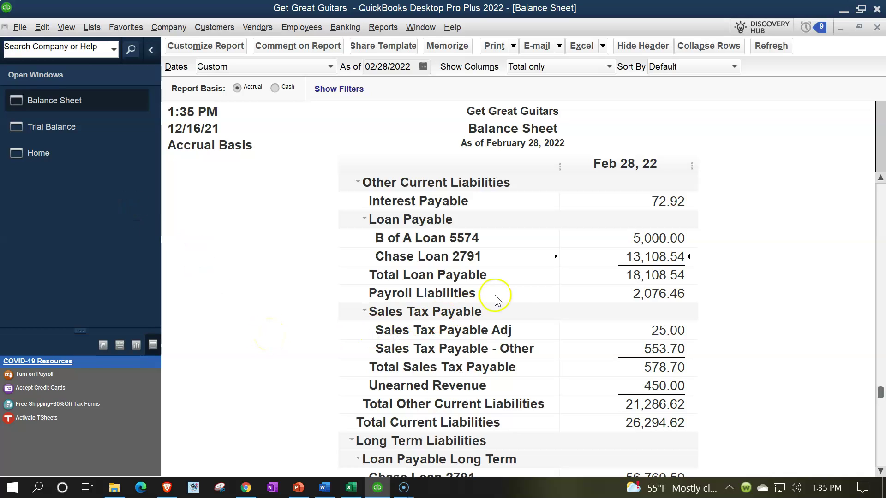
click(642, 240)
click(646, 255)
click(365, 220)
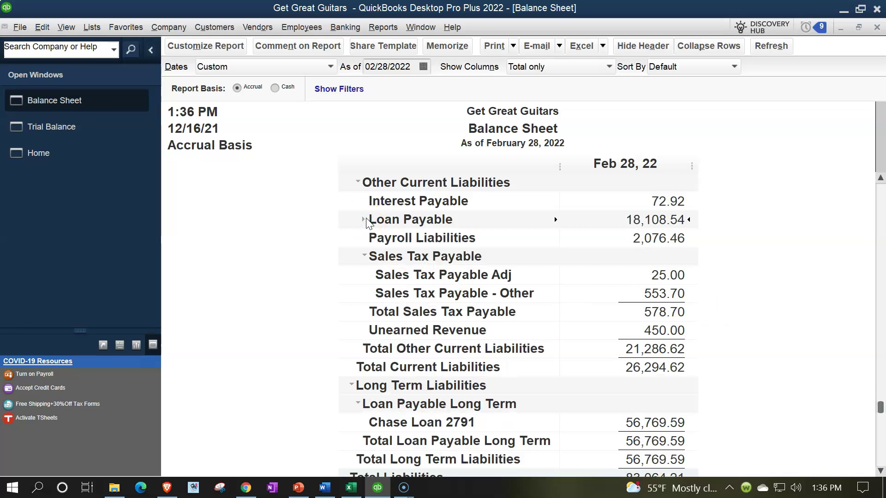
click(365, 220)
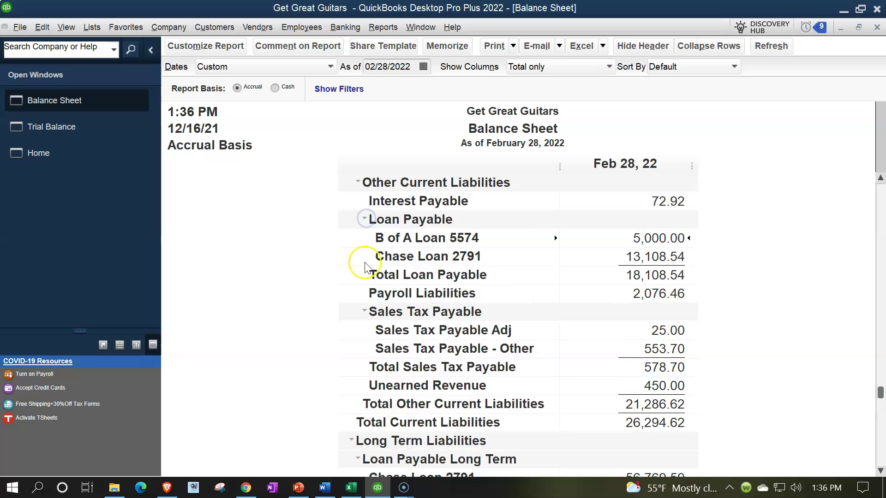
Check the long-term Chase Loan 2791 amount of 56,769.59 against the amortization workbook
scroll(364, 263, down, 4)
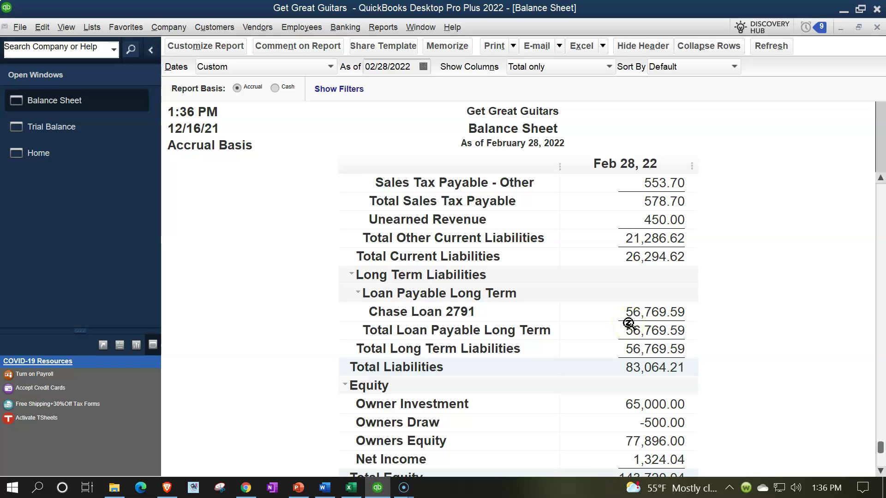
click(359, 293)
click(356, 294)
click(355, 312)
click(351, 488)
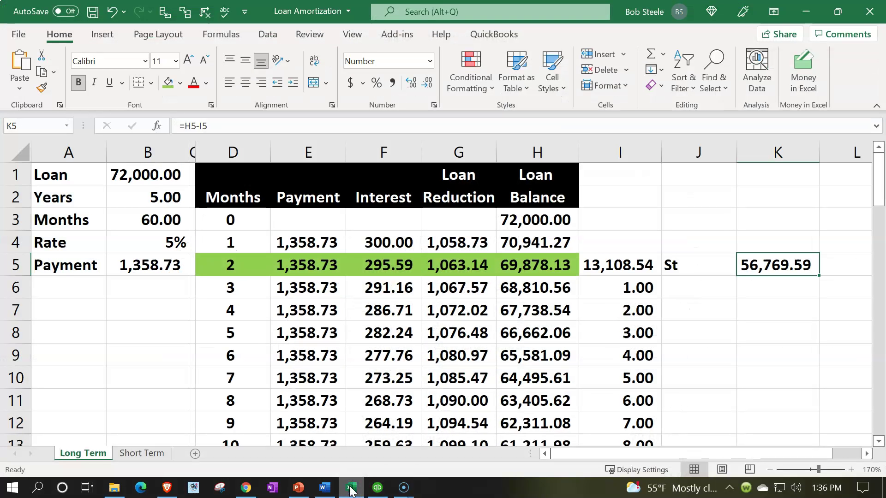
click(351, 488)
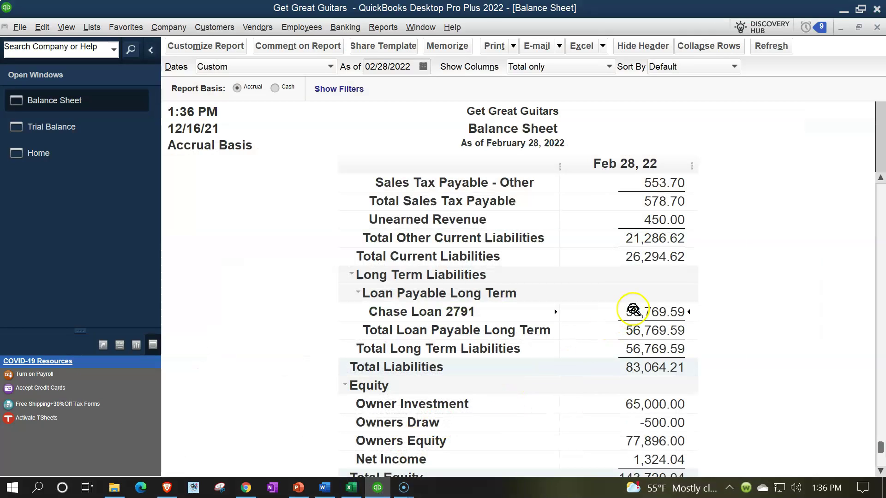
Drill from the long-term Chase Loan balance through its register to the adjusting journal entry
double_click(628, 312)
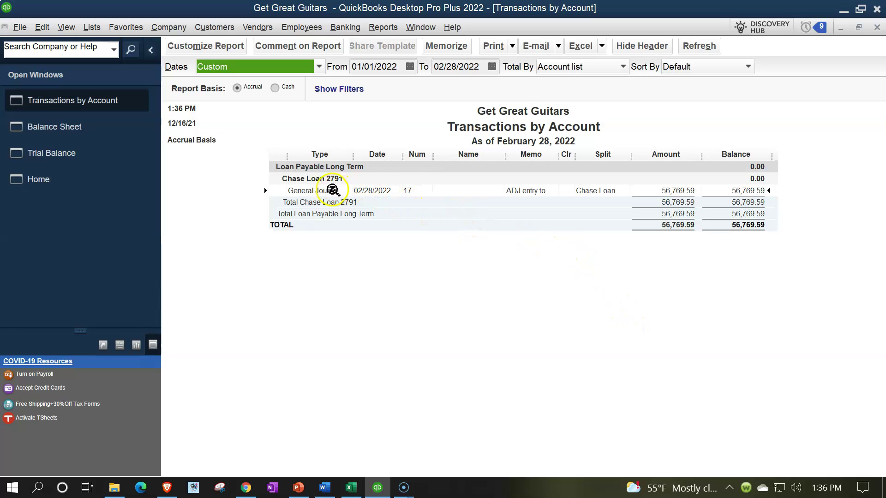
double_click(673, 189)
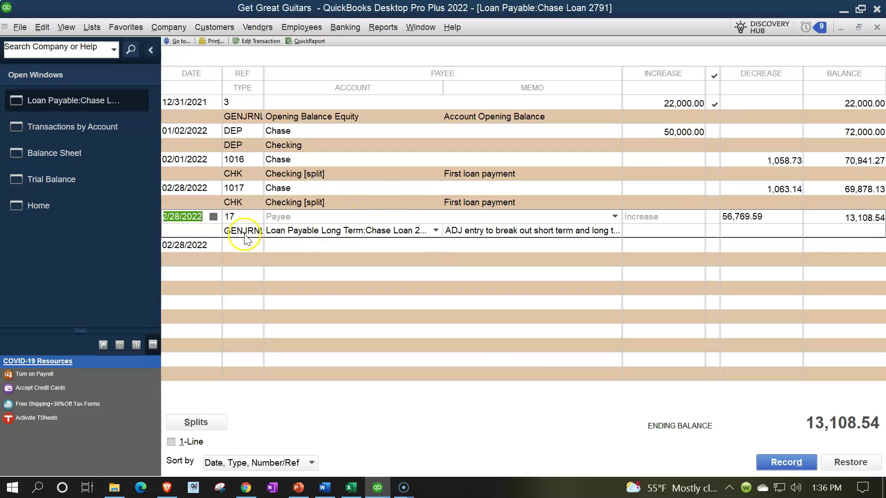
double_click(242, 230)
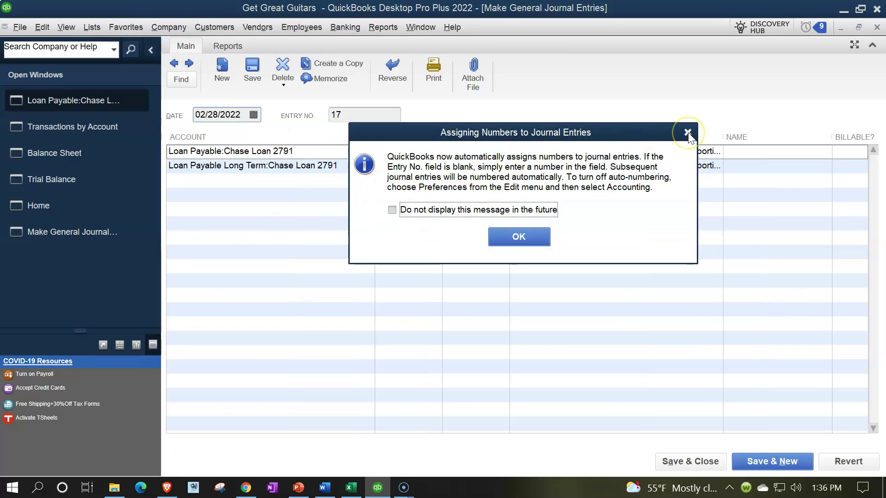
click(688, 133)
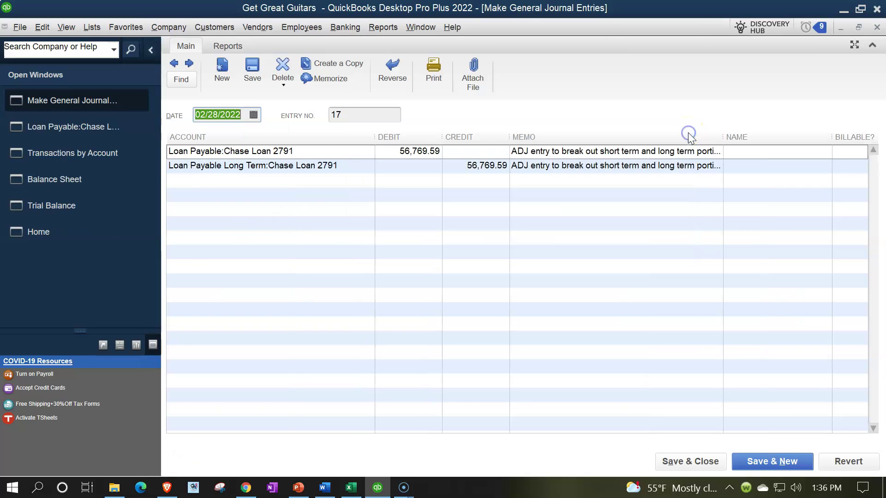
Close the journal entry, register and Transactions by Account report, and switch to the Trial Balance
click(875, 28)
click(876, 27)
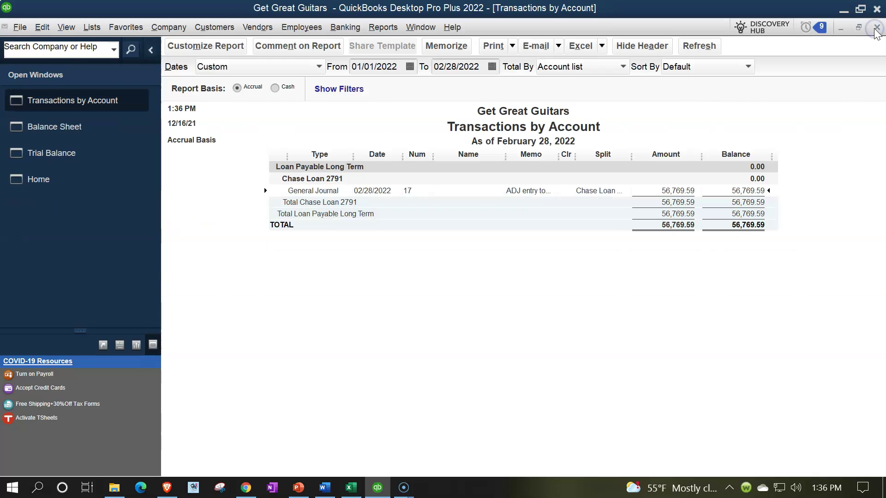
click(875, 28)
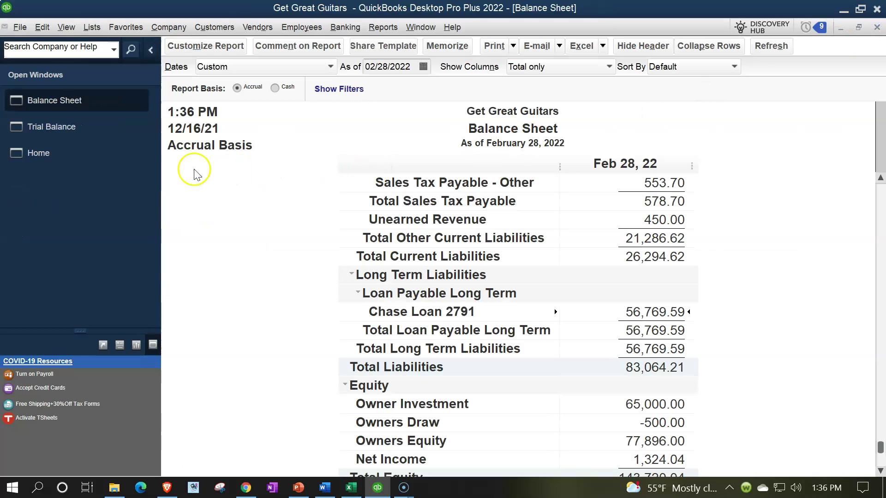
click(59, 134)
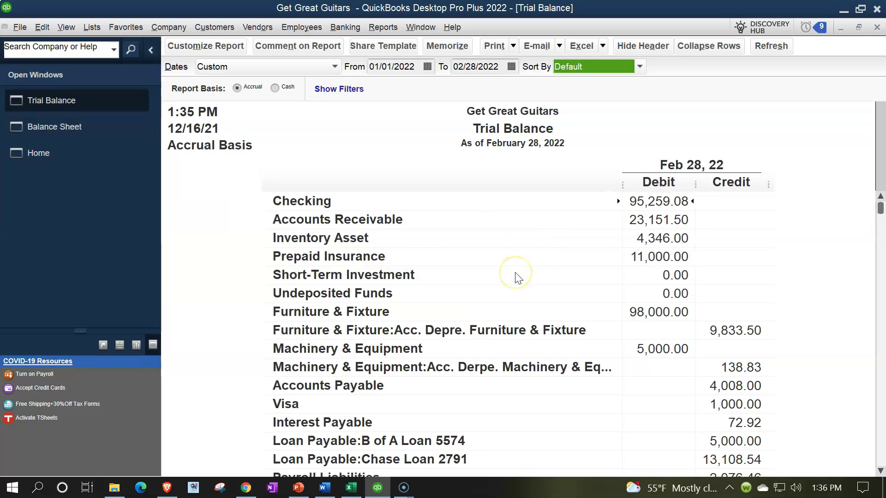
scroll(516, 277, down, 2)
scroll(518, 277, down, 6)
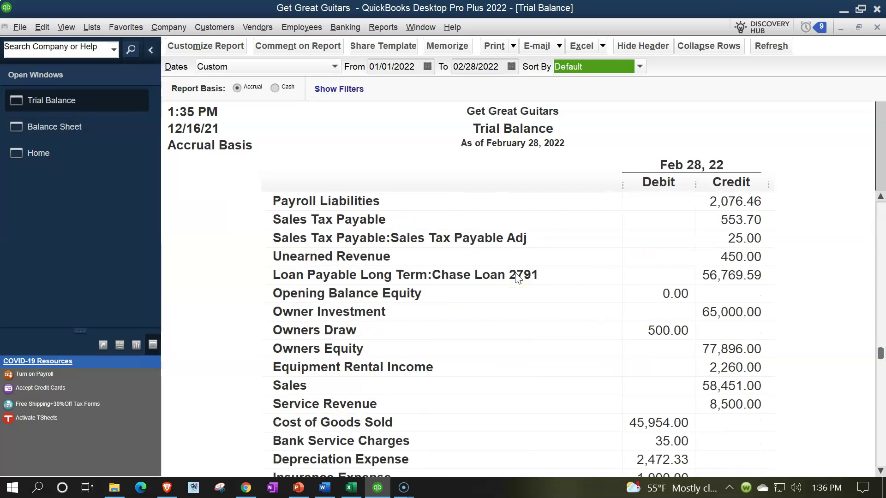
scroll(518, 279, down, 1)
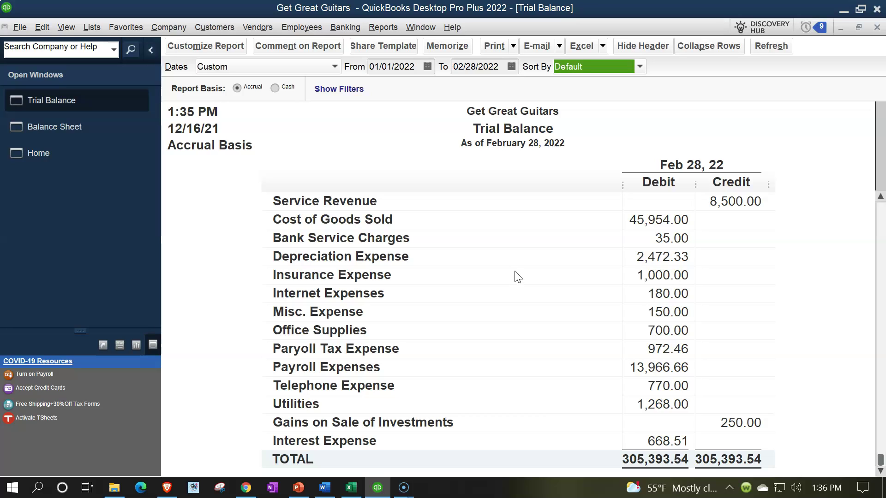
Open the Journal report dated from 02/28/2022 to 02/28/2022
click(382, 28)
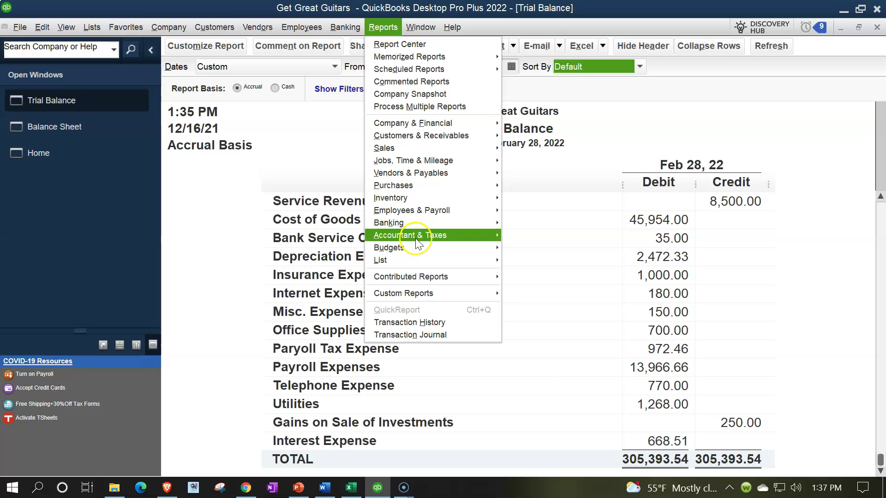
mouse_move(489, 235)
click(526, 272)
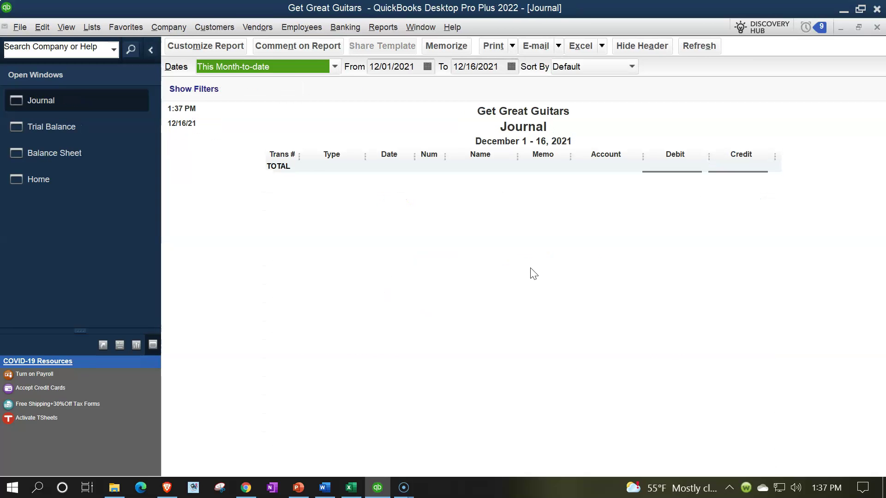
key(Tab)
text(02282)
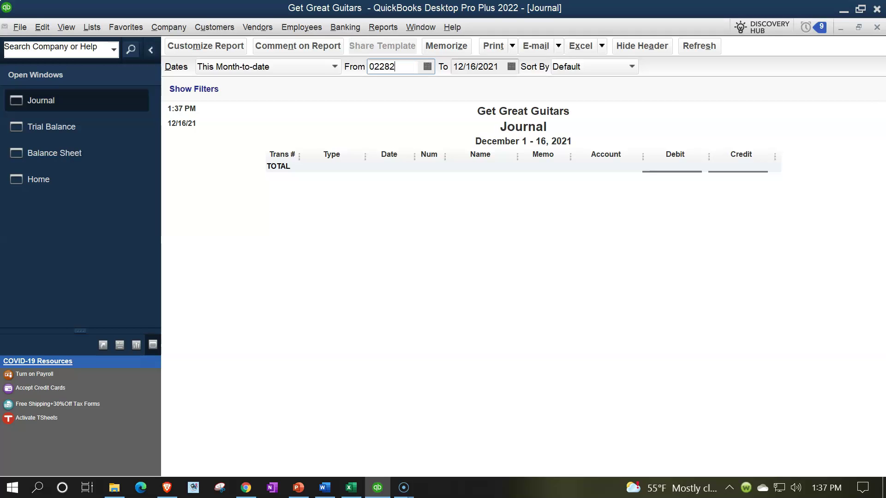
text(2022)
key(Tab)
text(02282)
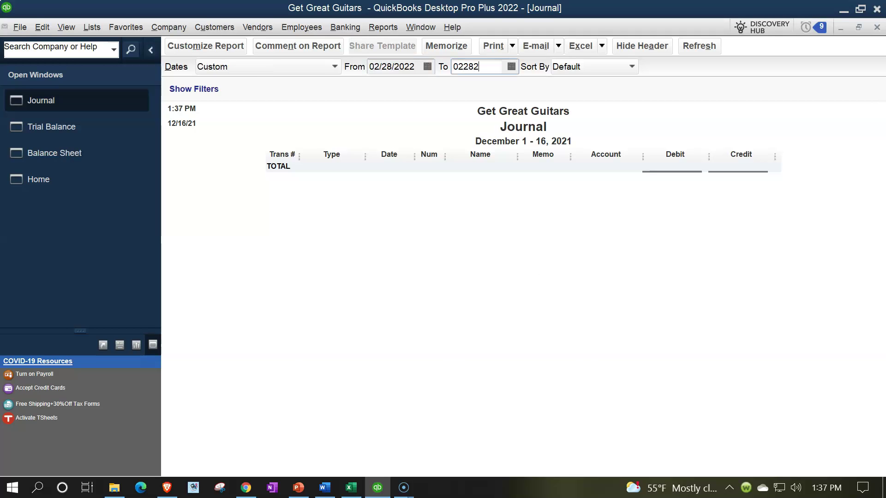
text(2022)
key(Tab)
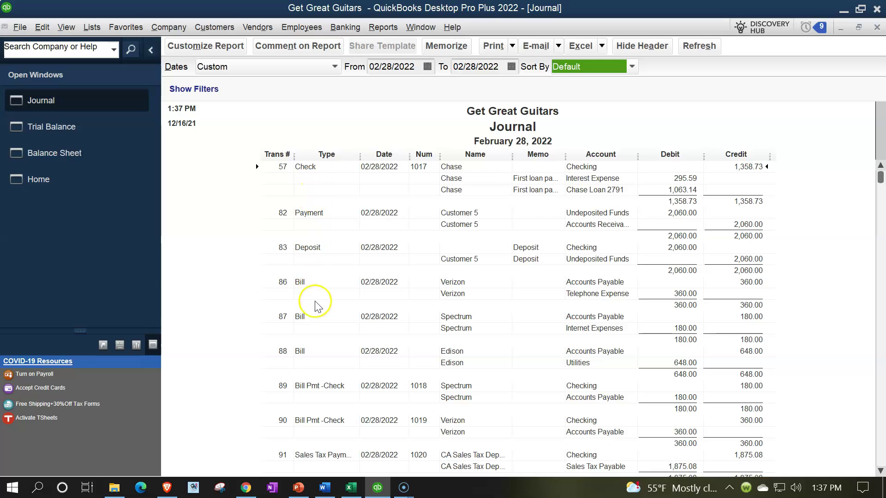
Add a TransactionType filter set to Journal to the February 28 Journal report
click(195, 47)
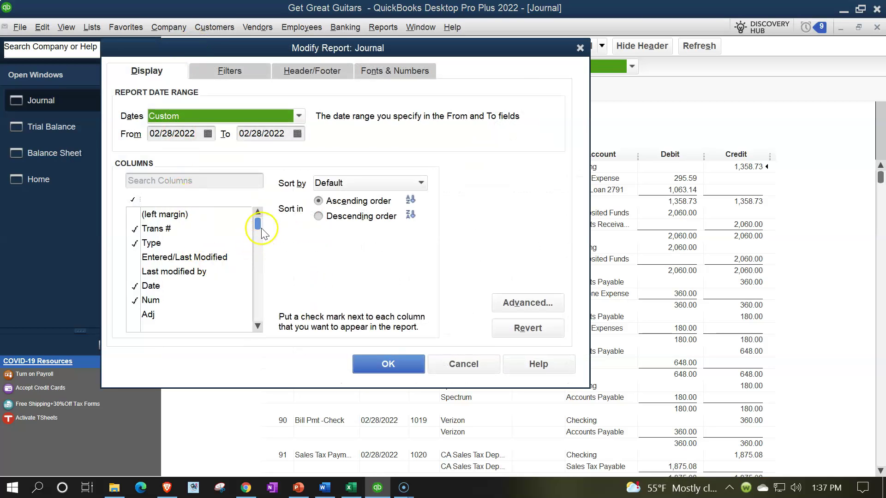
drag(261, 232, 261, 346)
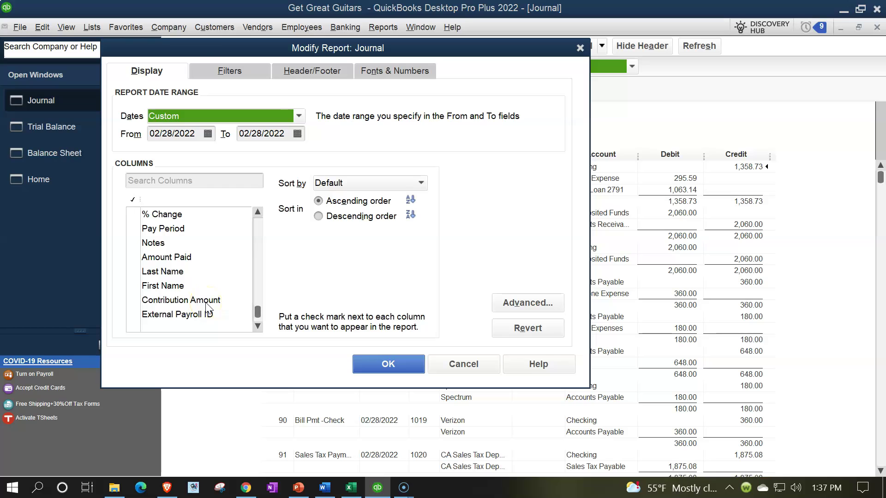
click(206, 70)
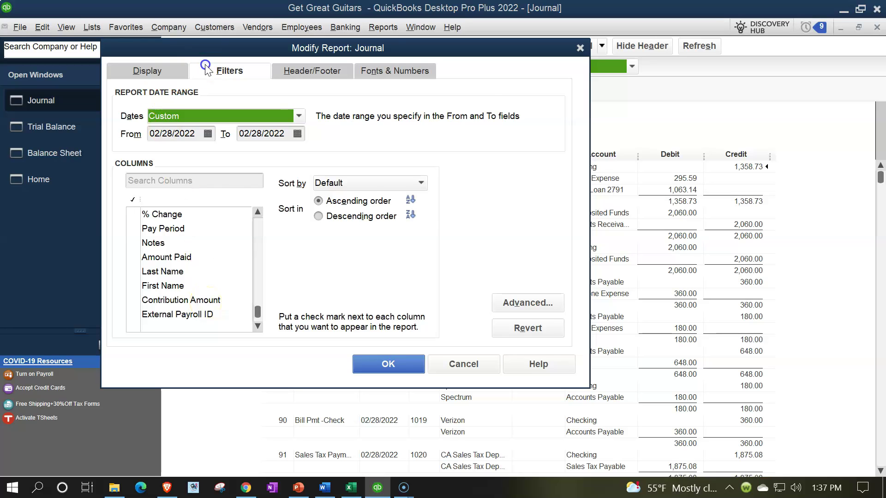
drag(224, 159, 223, 230)
click(168, 147)
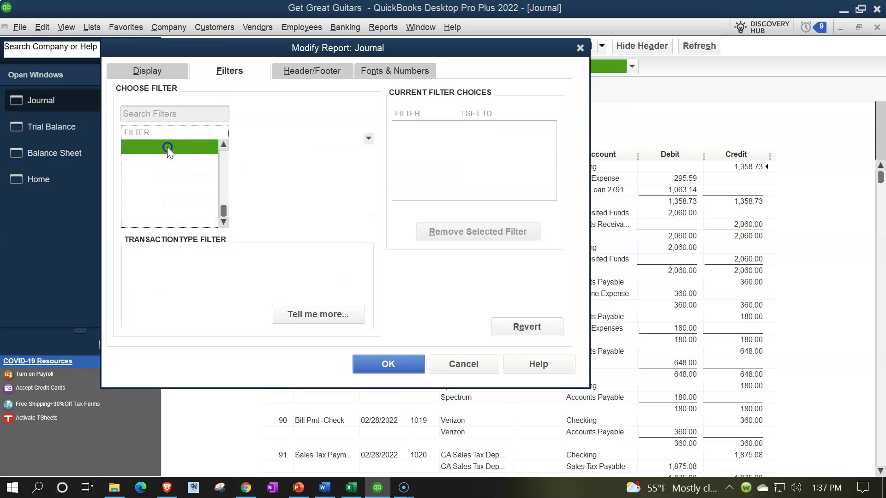
click(304, 139)
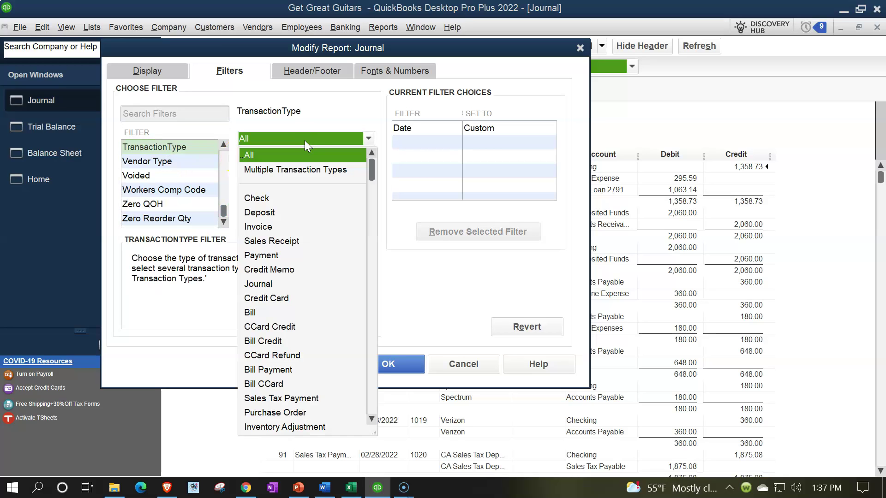
click(261, 284)
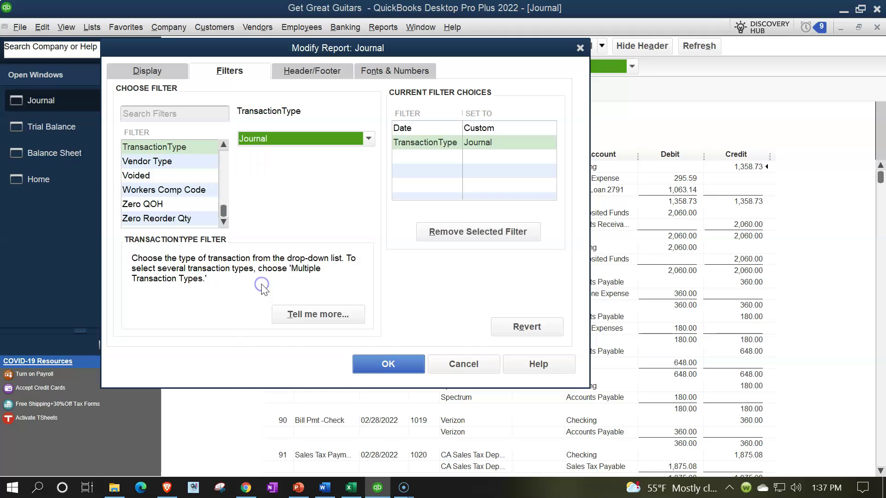
click(378, 361)
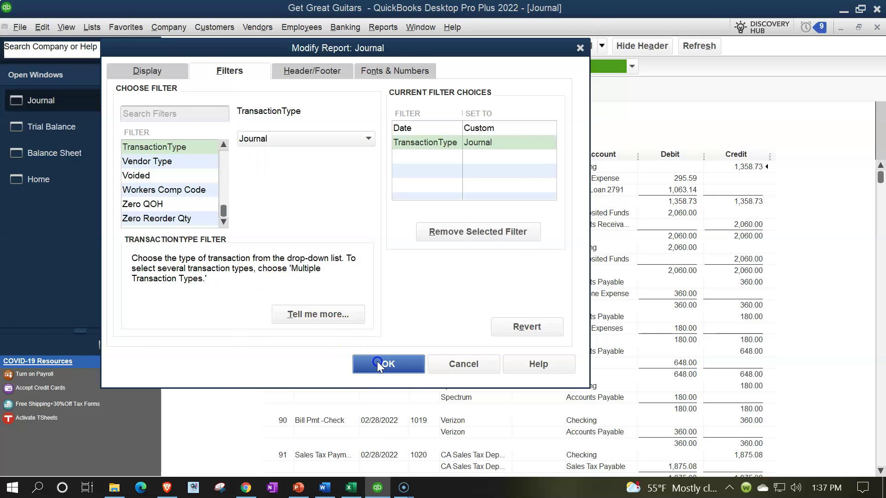